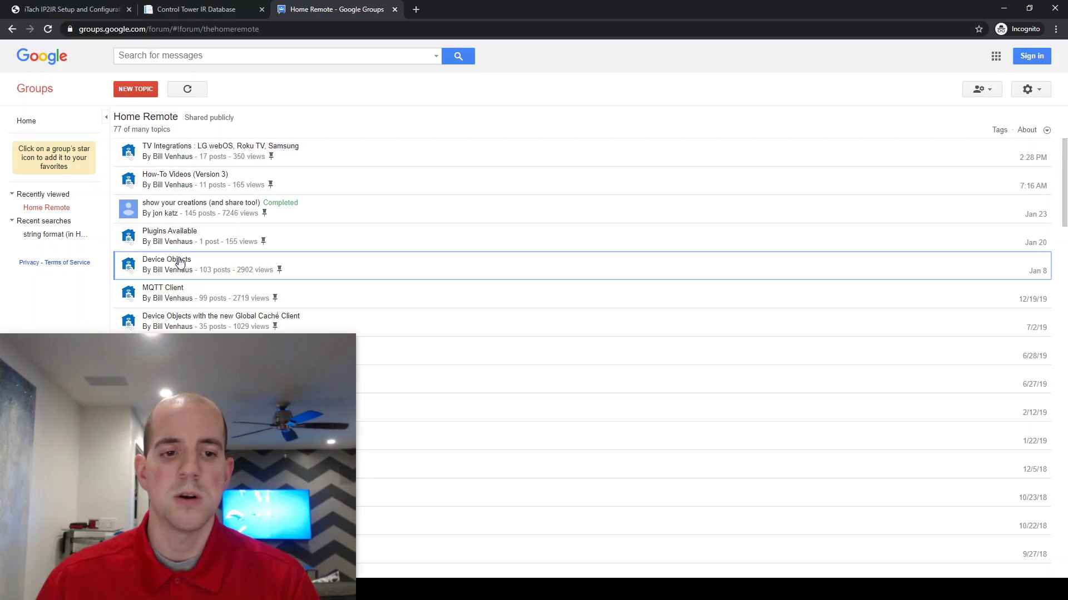
# Find AudioMute's Mute enum values (Muted/Unmuted) in the Device Objects topic, then minimize Chrome
pyautogui.click(180, 262)
pyautogui.scroll(-5, 247, 273)
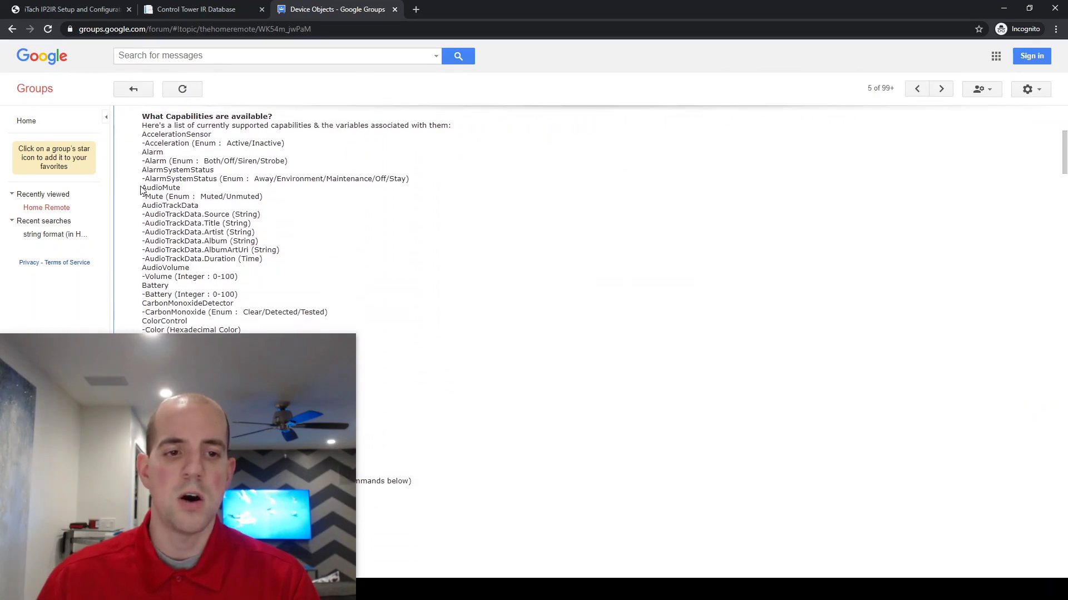
pyautogui.moveTo(142, 189); pyautogui.dragTo(183, 189)
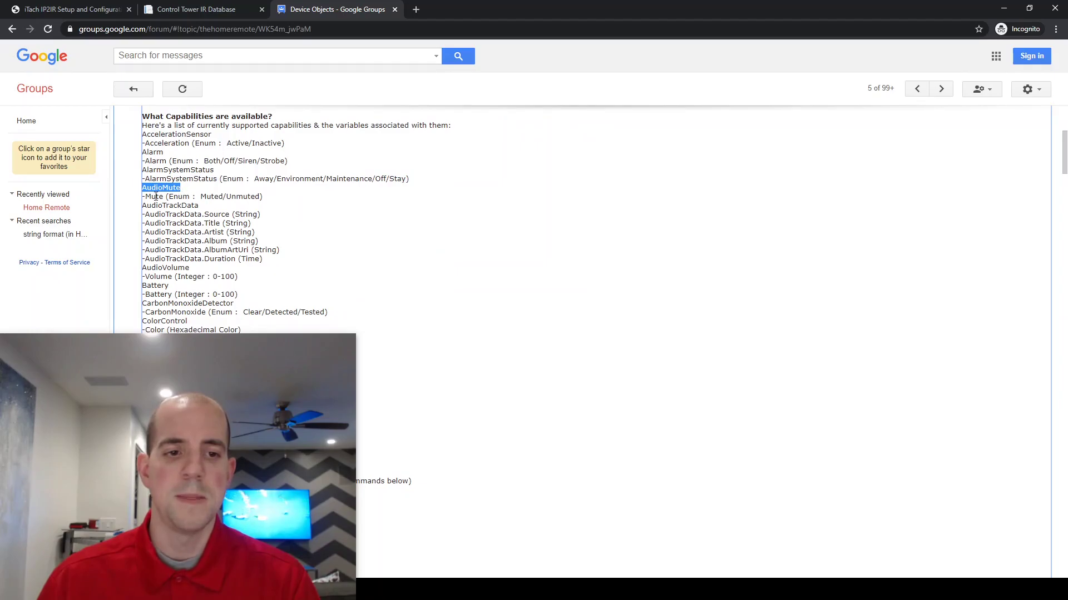
pyautogui.doubleClick(156, 197)
pyautogui.doubleClick(179, 197)
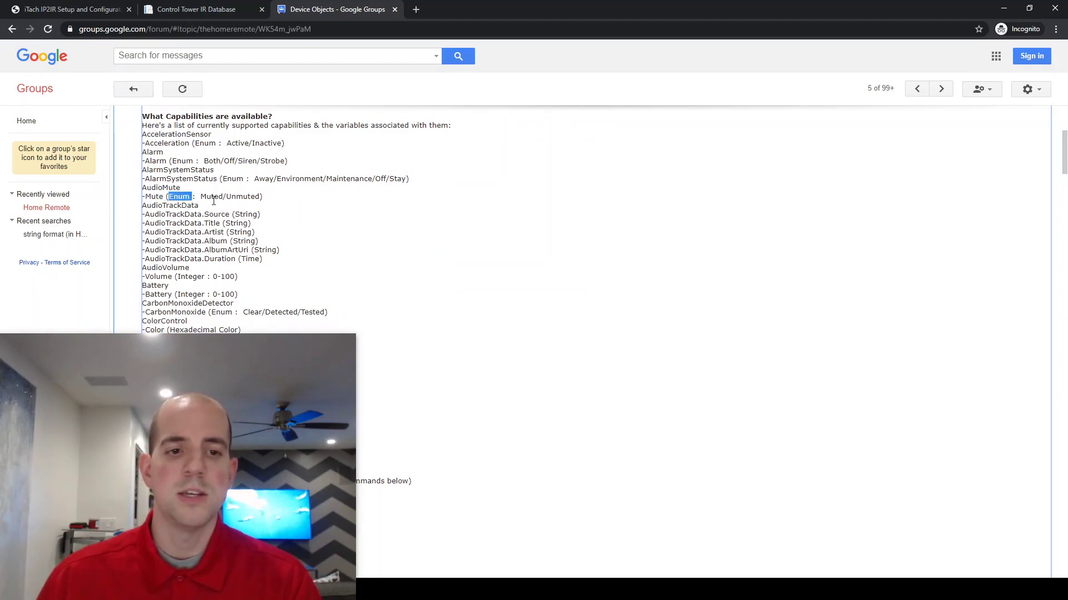
pyautogui.moveTo(201, 197); pyautogui.dragTo(258, 194)
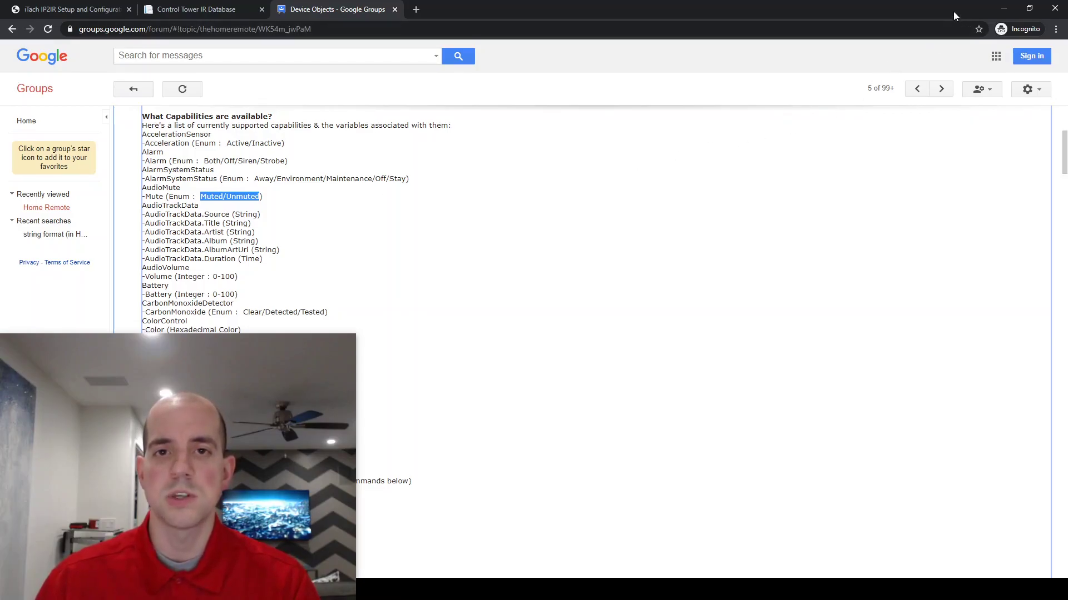
pyautogui.click(998, 11)
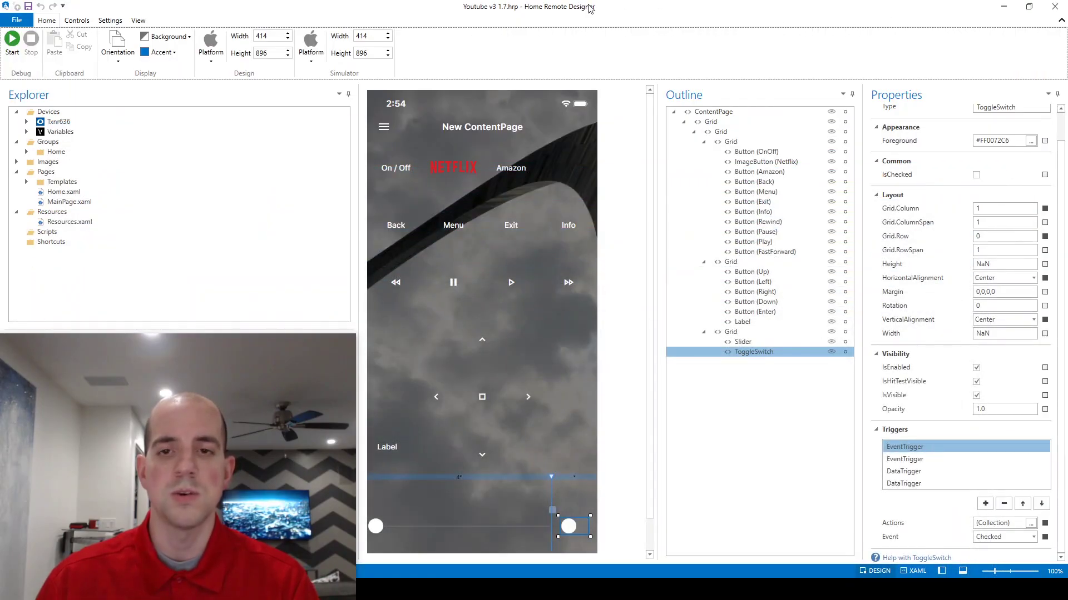
# Place a new Label in the lower-right cell of the remote grid
pyautogui.click(77, 21)
pyautogui.click(570, 46)
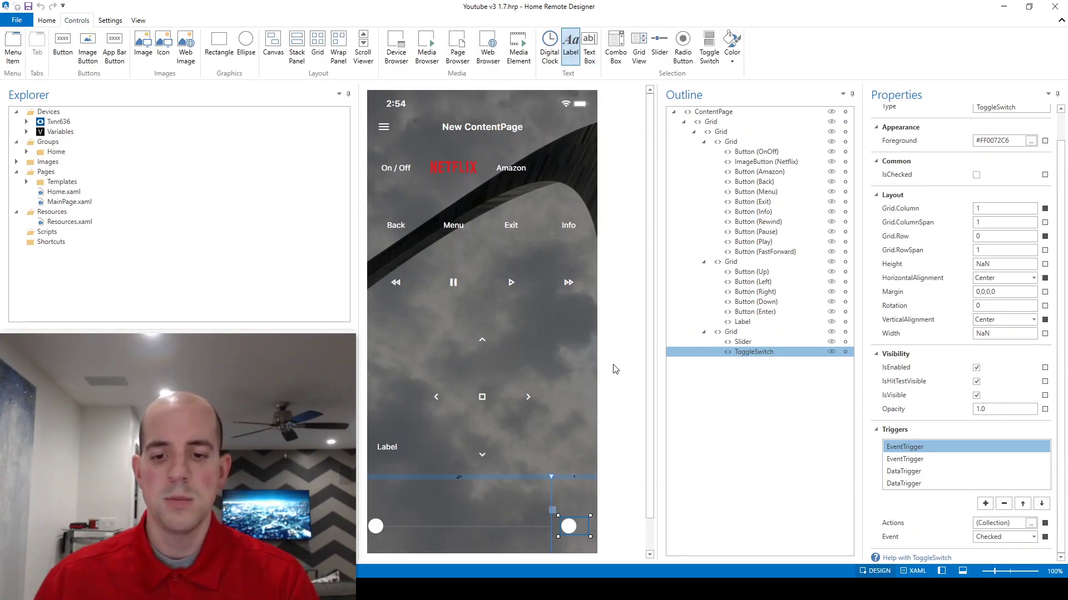
pyautogui.click(591, 461)
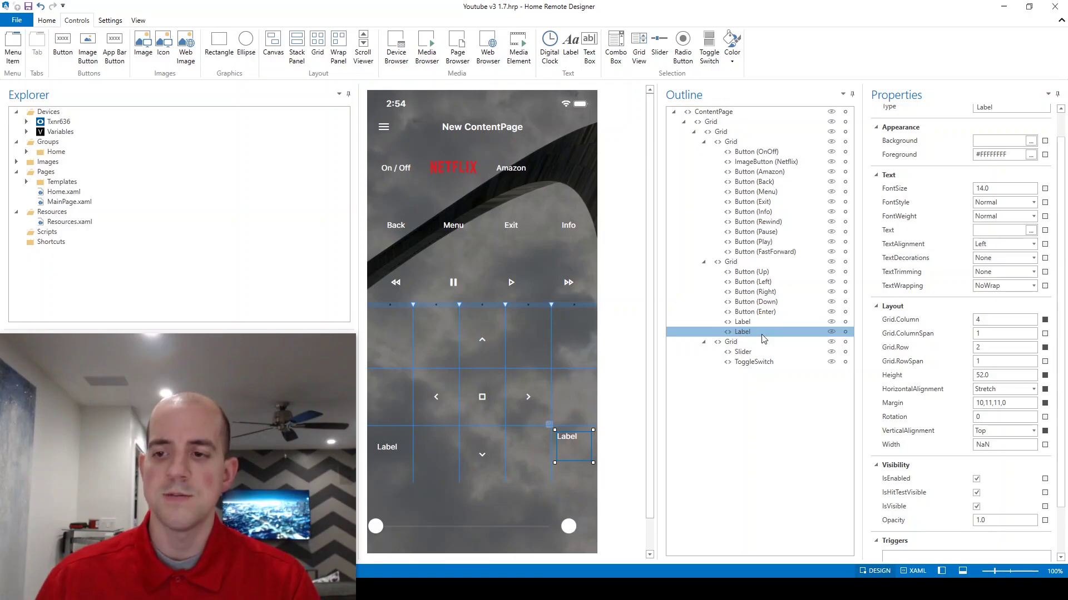
# Bind the new label's Text to the Txnr636Zone1.Mute device property
pyautogui.click(1030, 230)
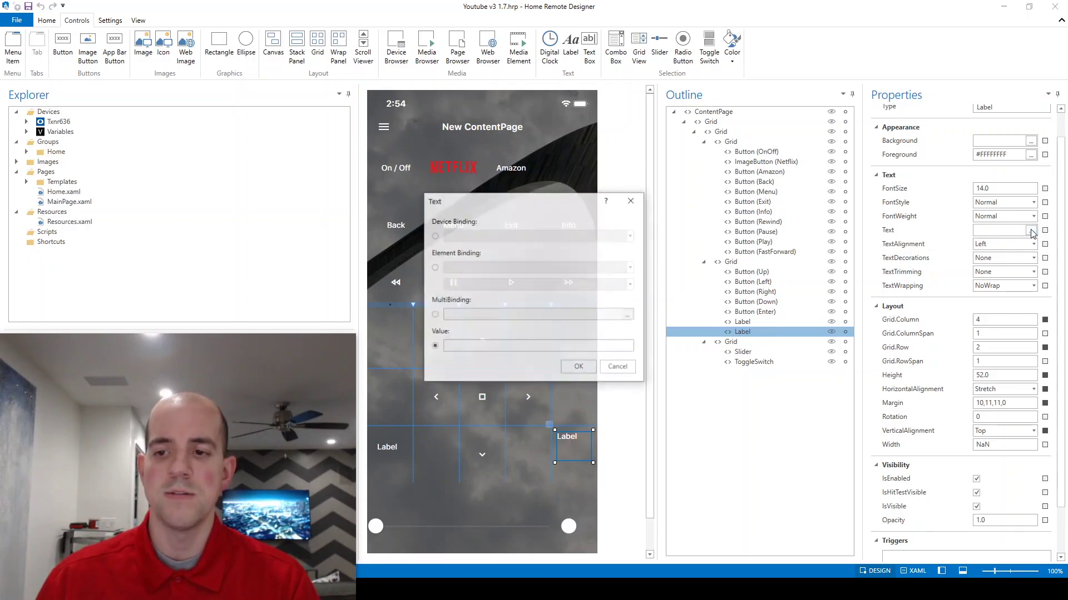
pyautogui.click(435, 235)
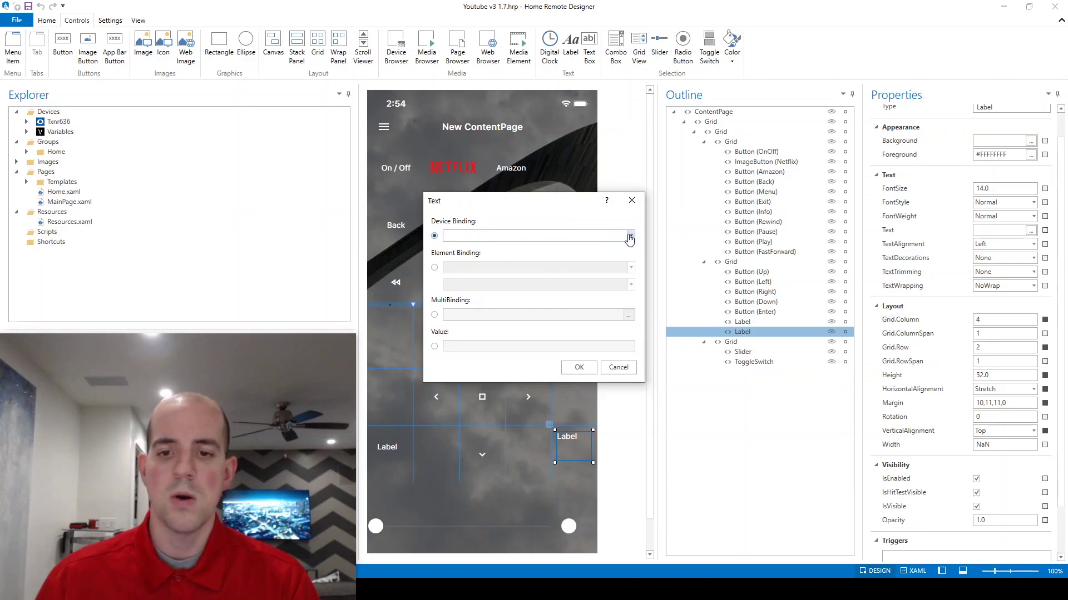
pyautogui.click(630, 236)
pyautogui.moveTo(630, 298); pyautogui.dragTo(630, 325)
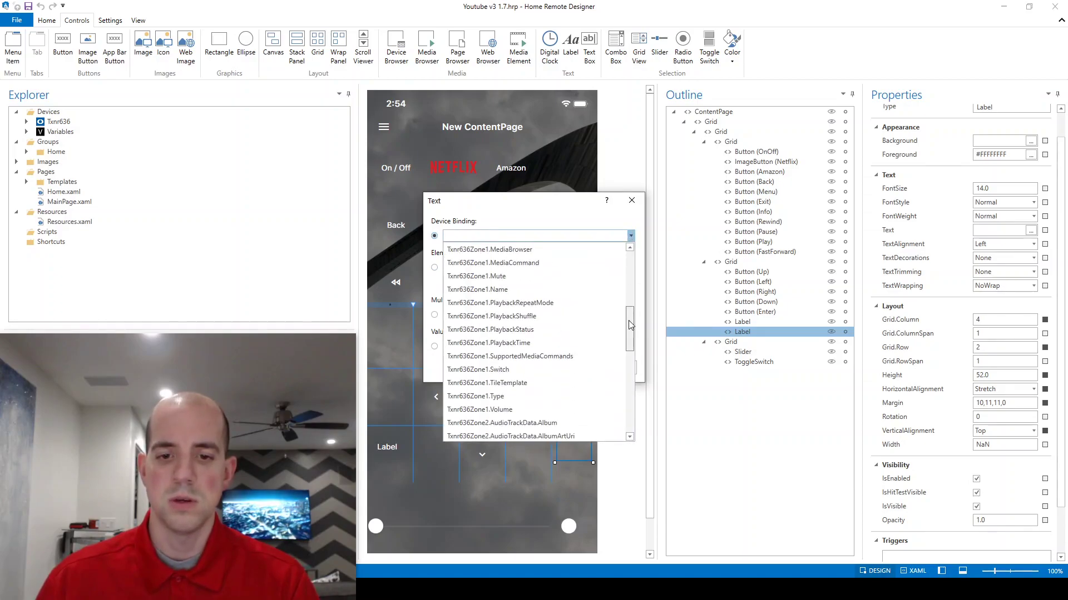
pyautogui.click(516, 277)
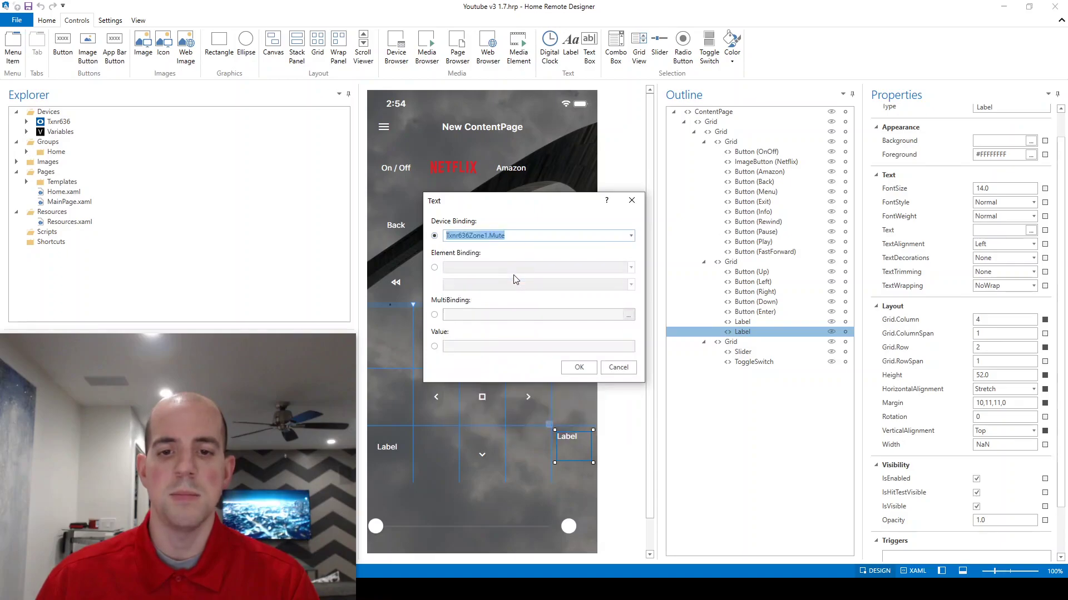
pyautogui.click(579, 369)
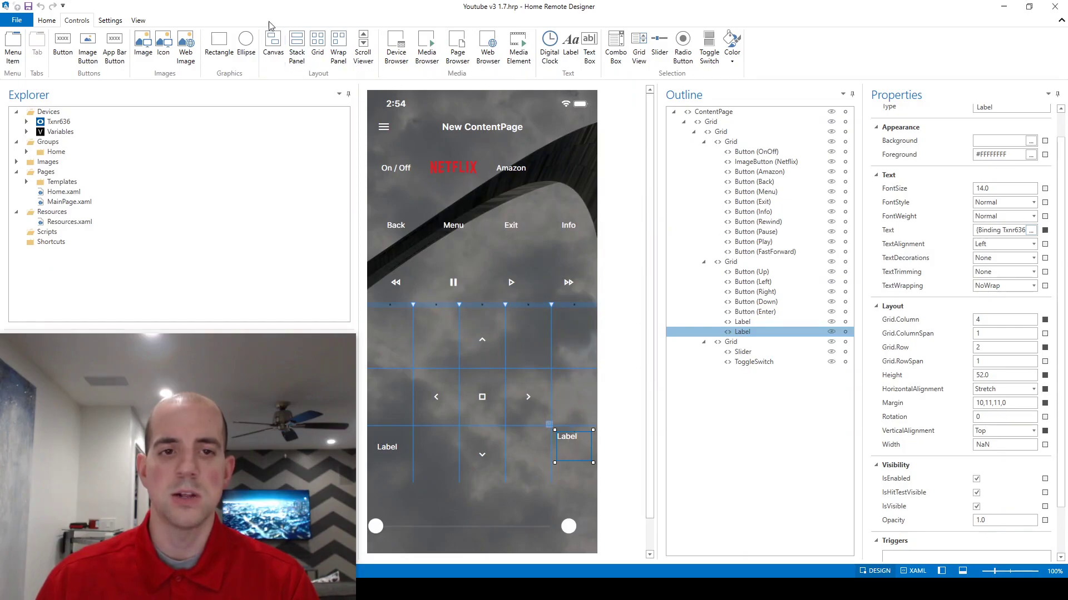
pyautogui.click(46, 21)
pyautogui.click(12, 37)
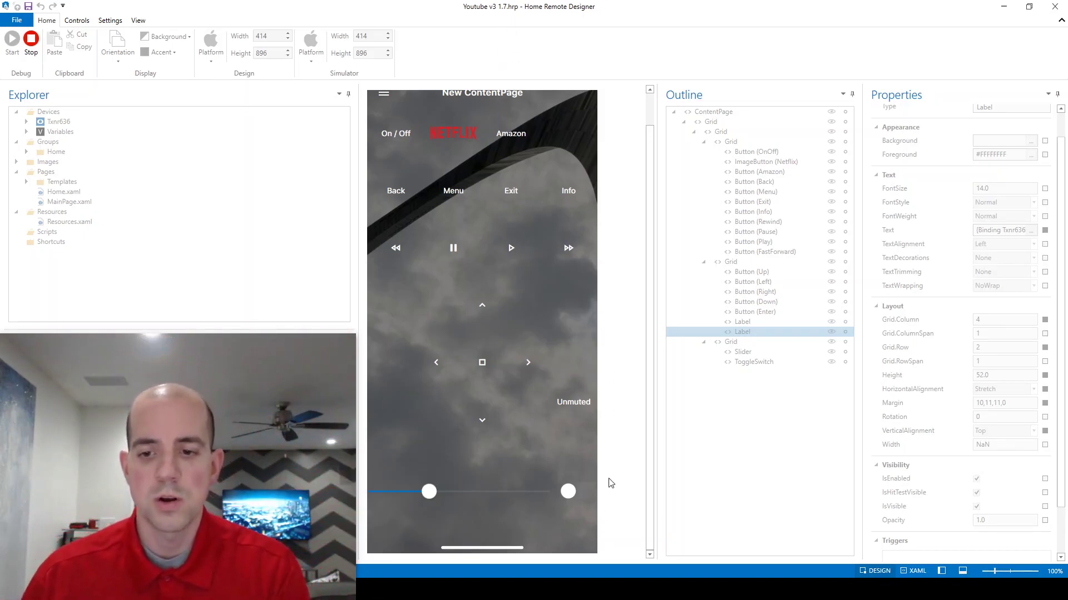
pyautogui.click(570, 492)
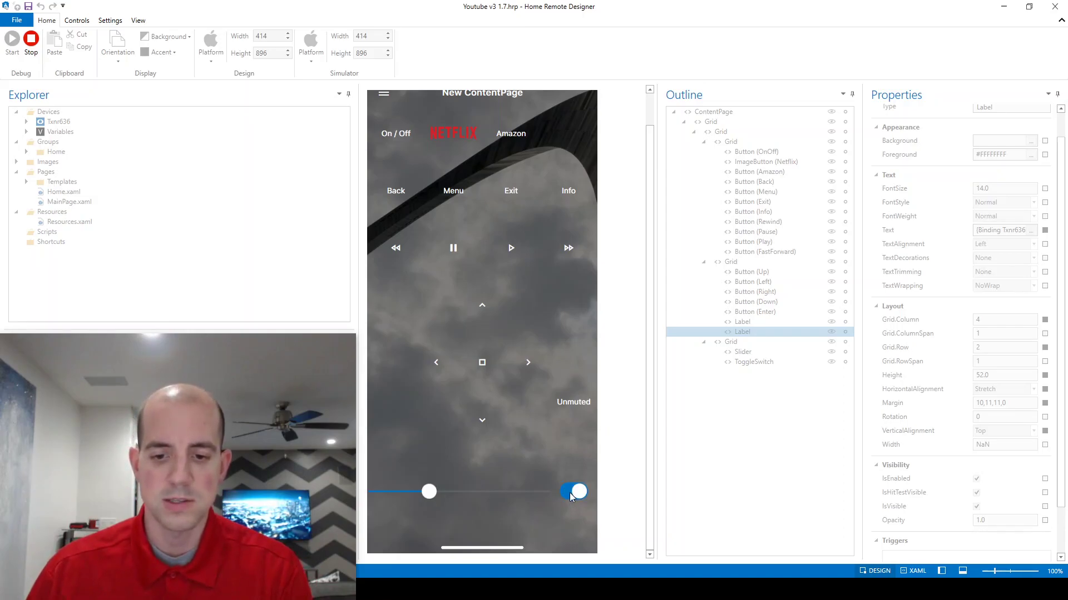
pyautogui.click(31, 44)
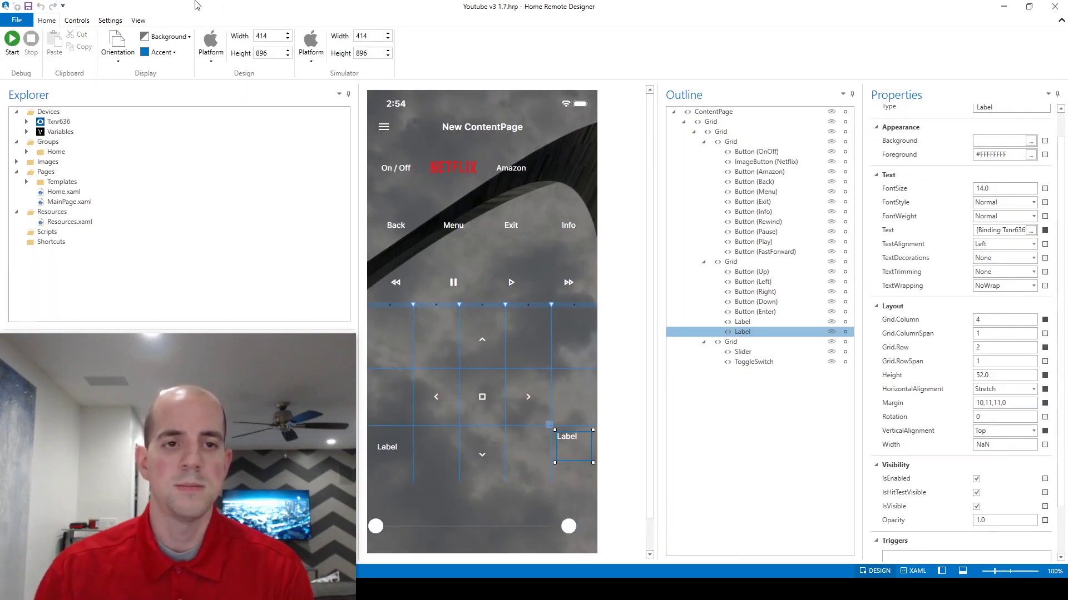
# Give the ToggleSwitch's Checked trigger a DataAction bound to Txnr636Zone1.Mute with value Muted
pyautogui.click(770, 363)
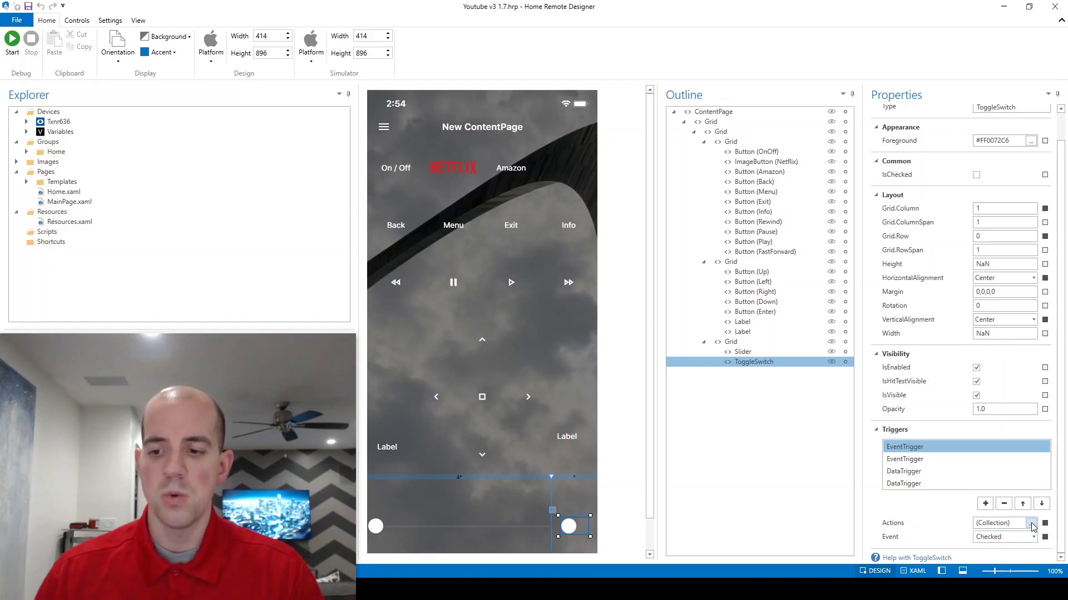
pyautogui.click(1032, 525)
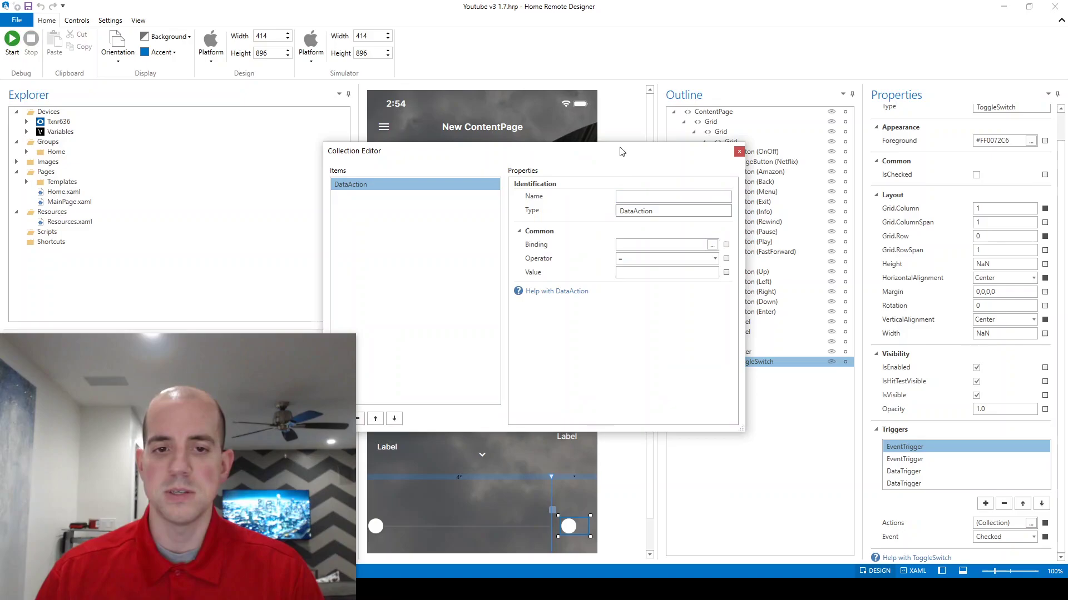
pyautogui.moveTo(620, 148); pyautogui.dragTo(700, 134)
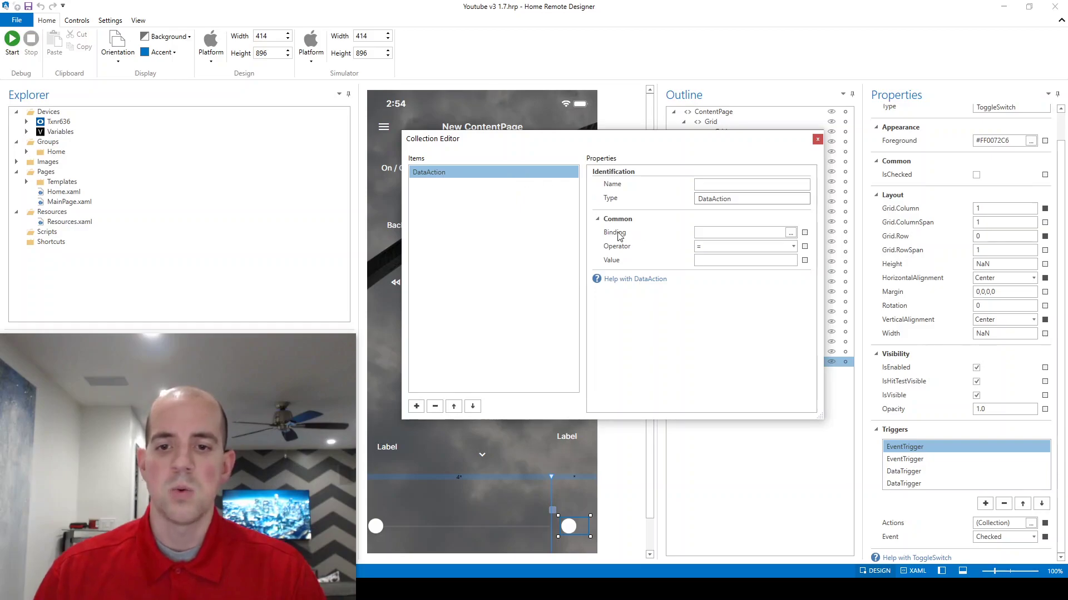
pyautogui.click(790, 232)
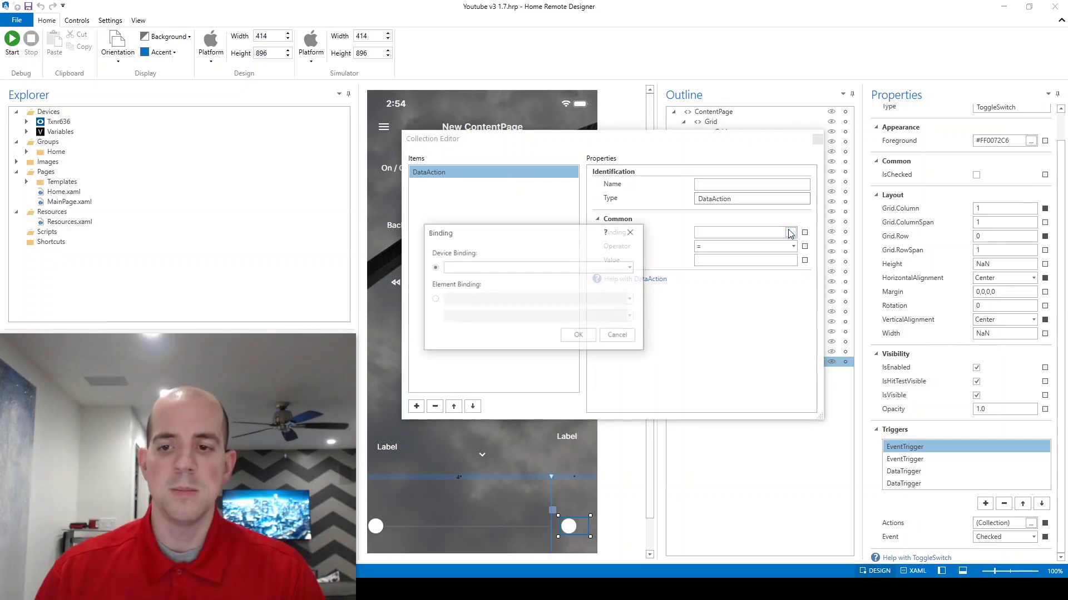
pyautogui.click(631, 268)
pyautogui.moveTo(632, 280); pyautogui.dragTo(632, 345)
pyautogui.click(557, 375)
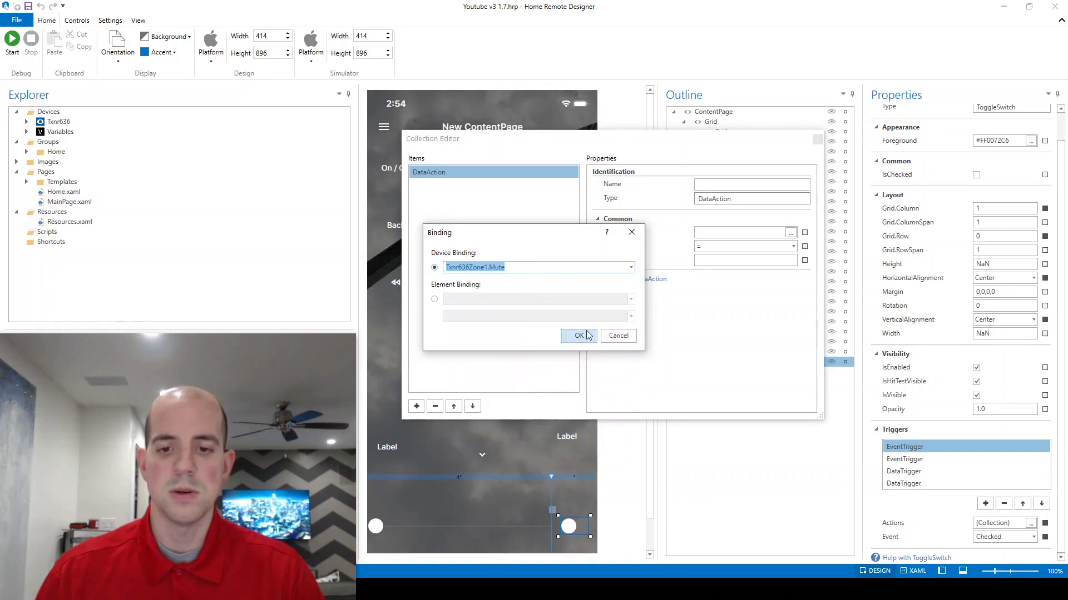
pyautogui.click(581, 336)
pyautogui.click(722, 261)
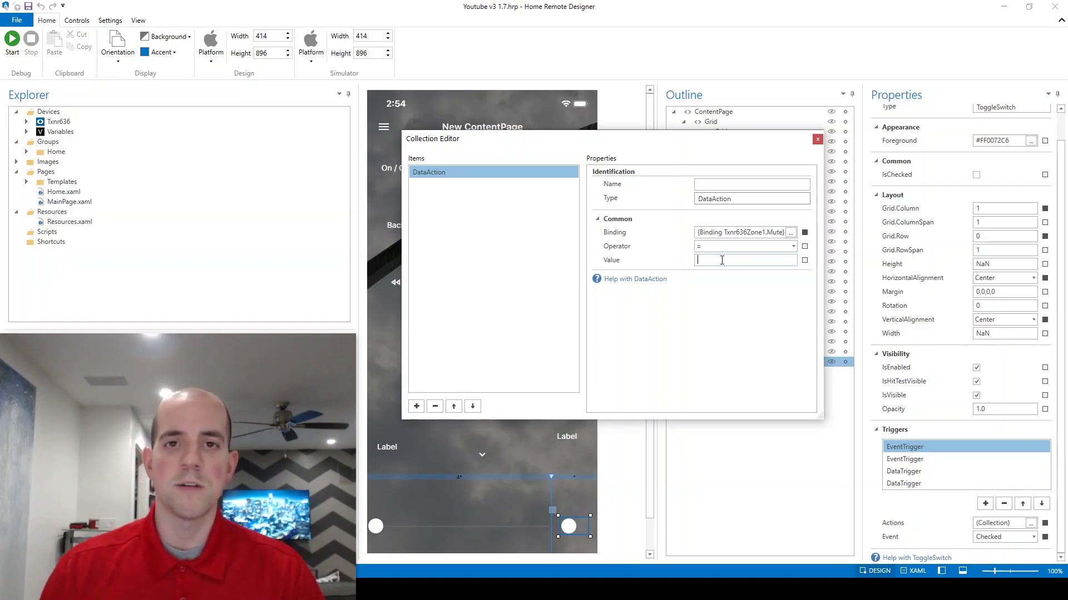
pyautogui.write('Muted')
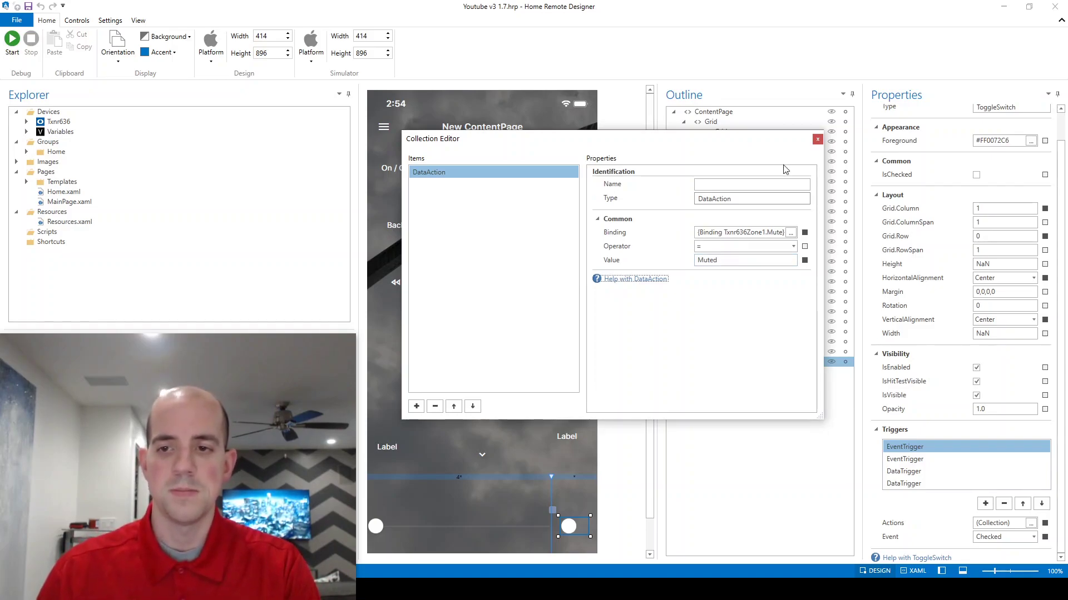
pyautogui.click(818, 139)
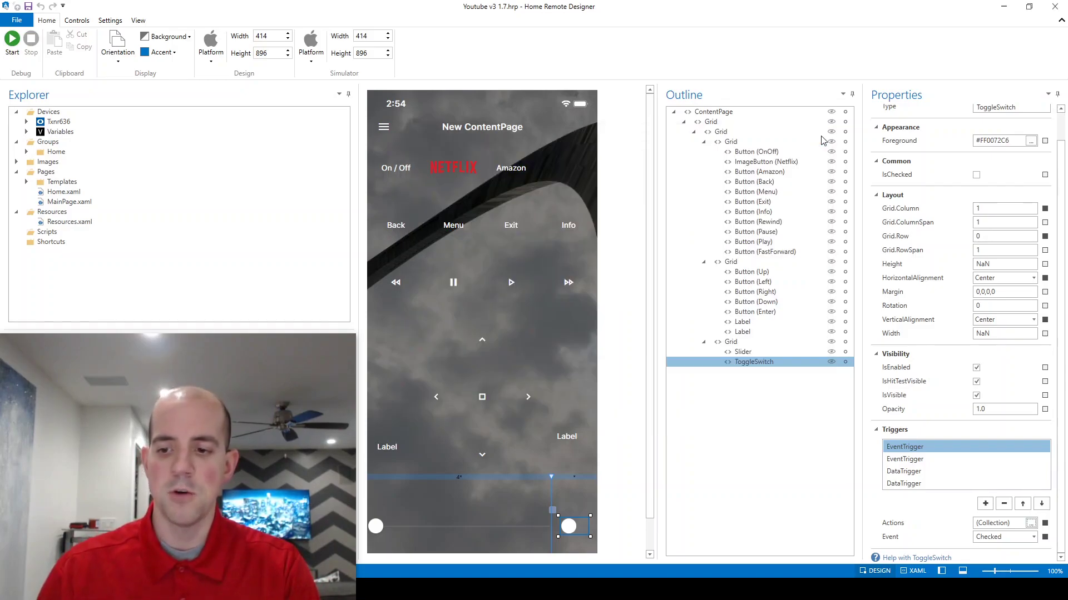
# Give the Unchecked trigger a DataAction bound to Txnr636Zone1.Mute with value Unmuted
pyautogui.click(934, 458)
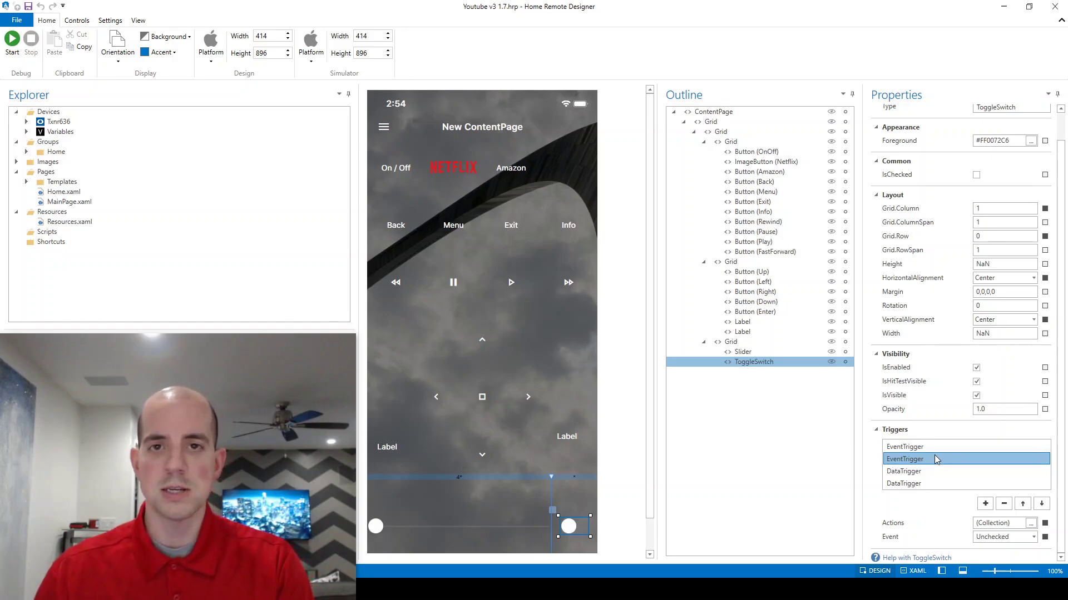
pyautogui.click(1030, 523)
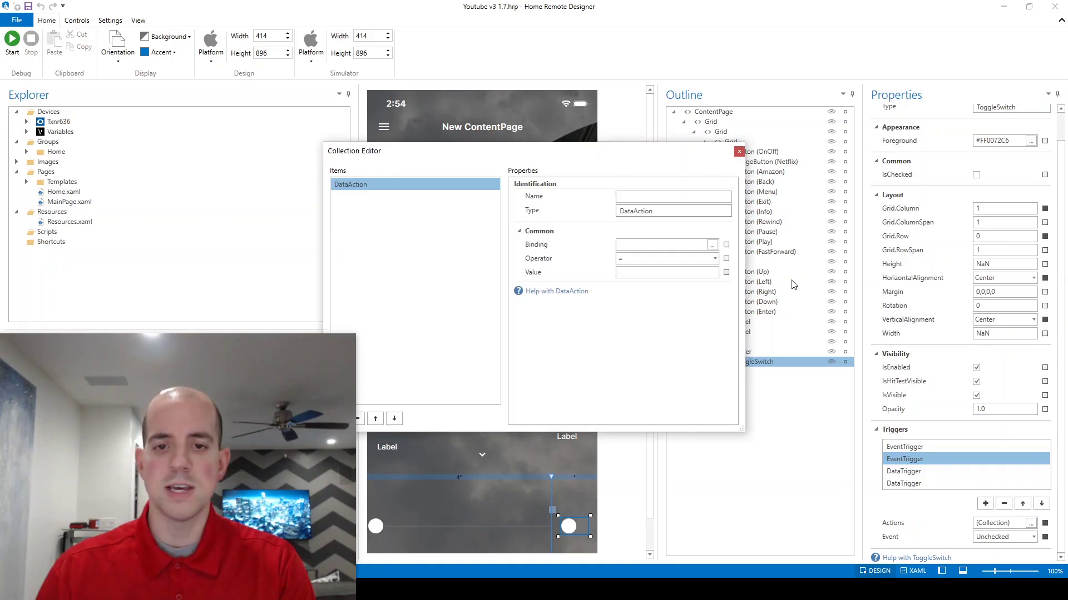
pyautogui.moveTo(596, 157); pyautogui.dragTo(641, 144)
pyautogui.click(758, 232)
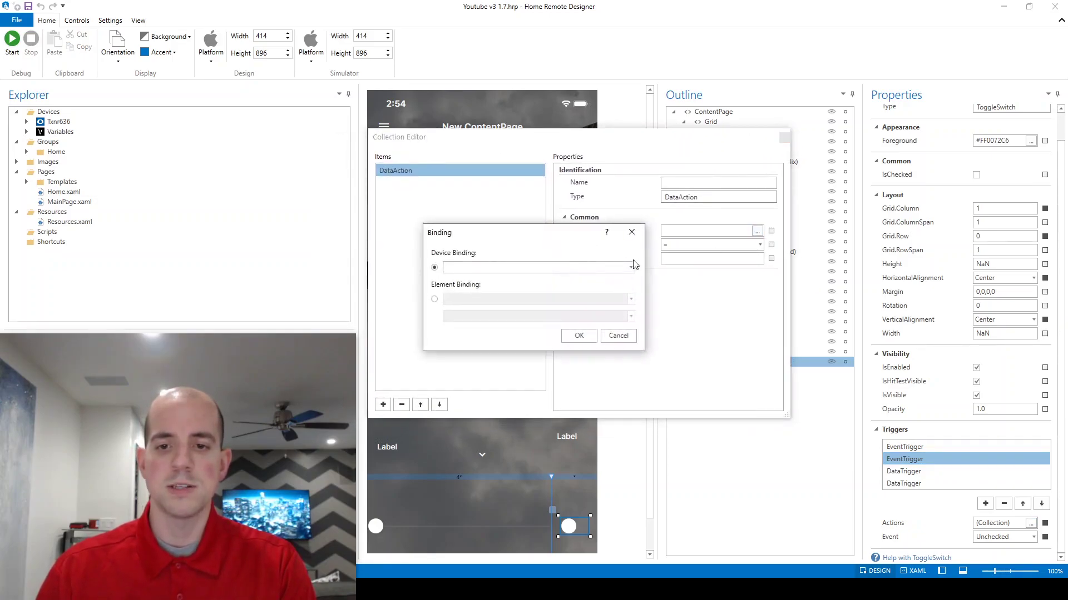
pyautogui.click(631, 267)
pyautogui.scroll(-5, 631, 326)
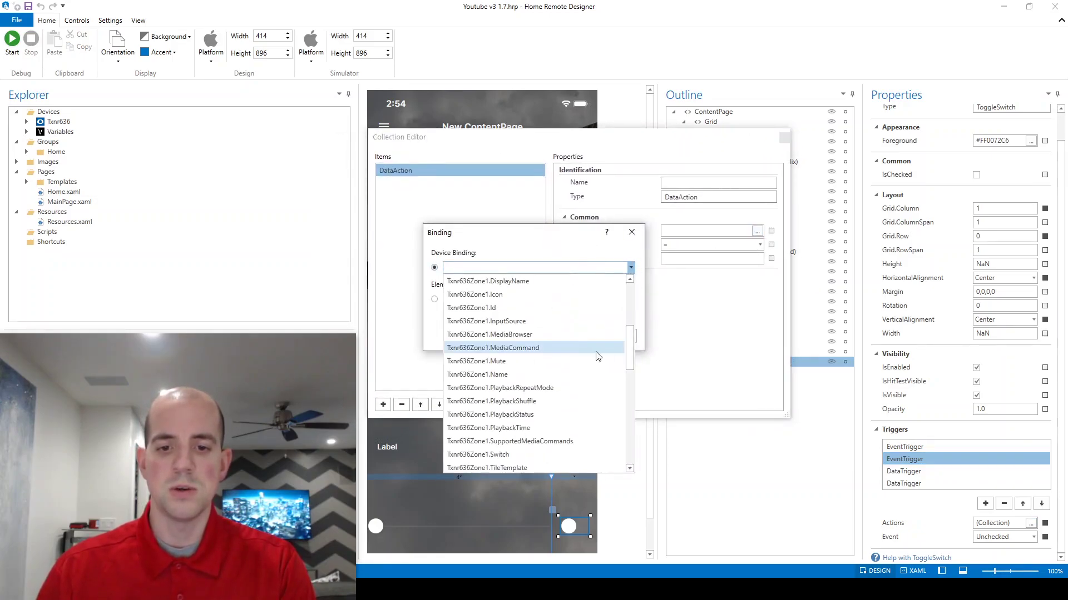
pyautogui.click(583, 360)
pyautogui.click(590, 334)
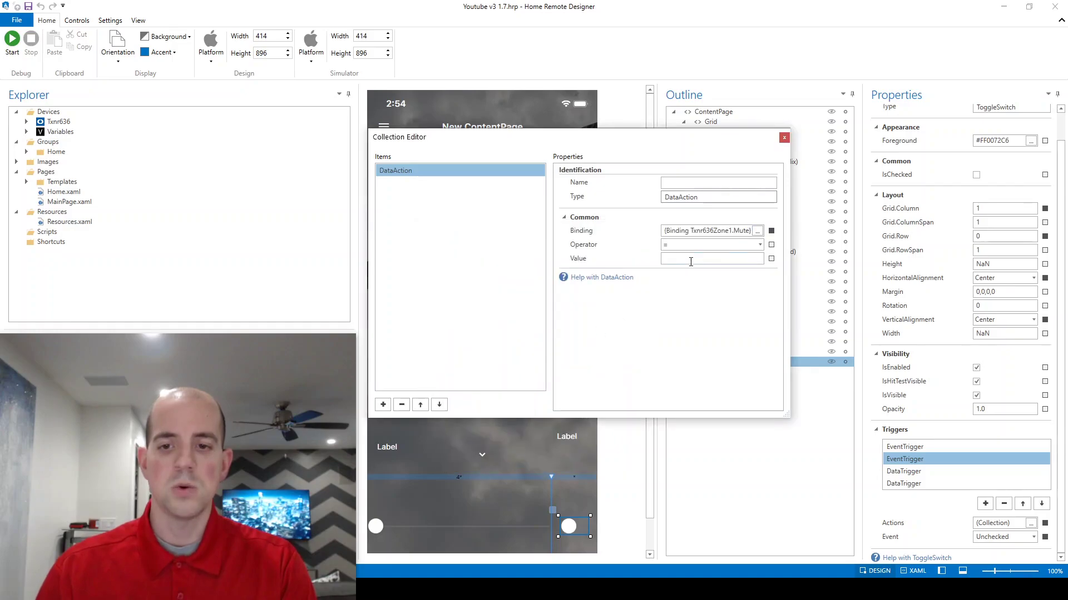
pyautogui.click(690, 259)
pyautogui.write('Unmu')
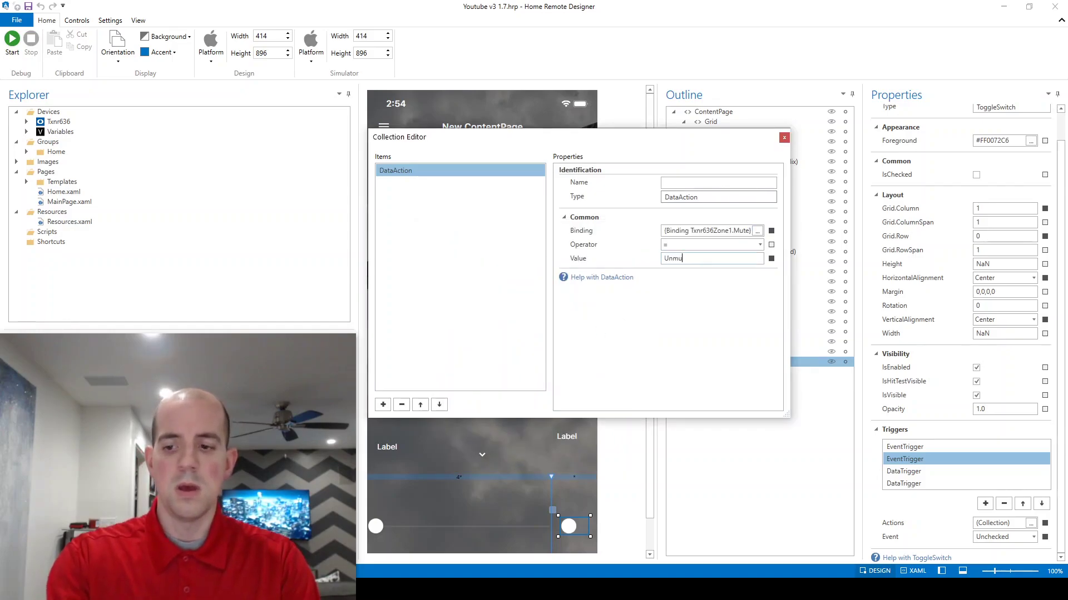
pyautogui.write('ted')
pyautogui.press('Tab')
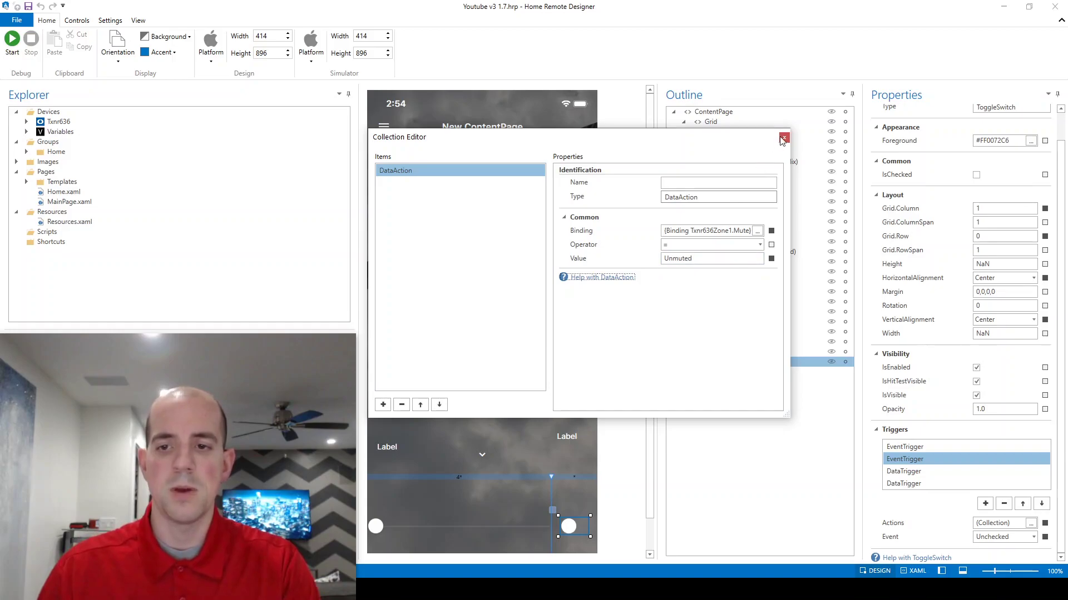
pyautogui.click(782, 137)
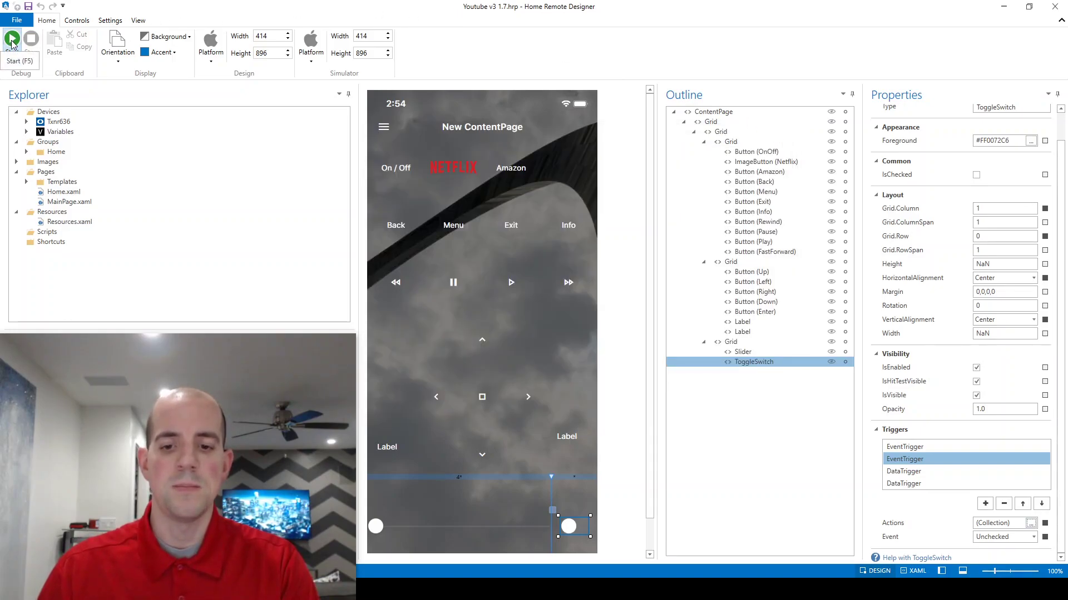
# Run the page in the simulator and switch the toggle off so the label reads Unmuted
pyautogui.click(11, 40)
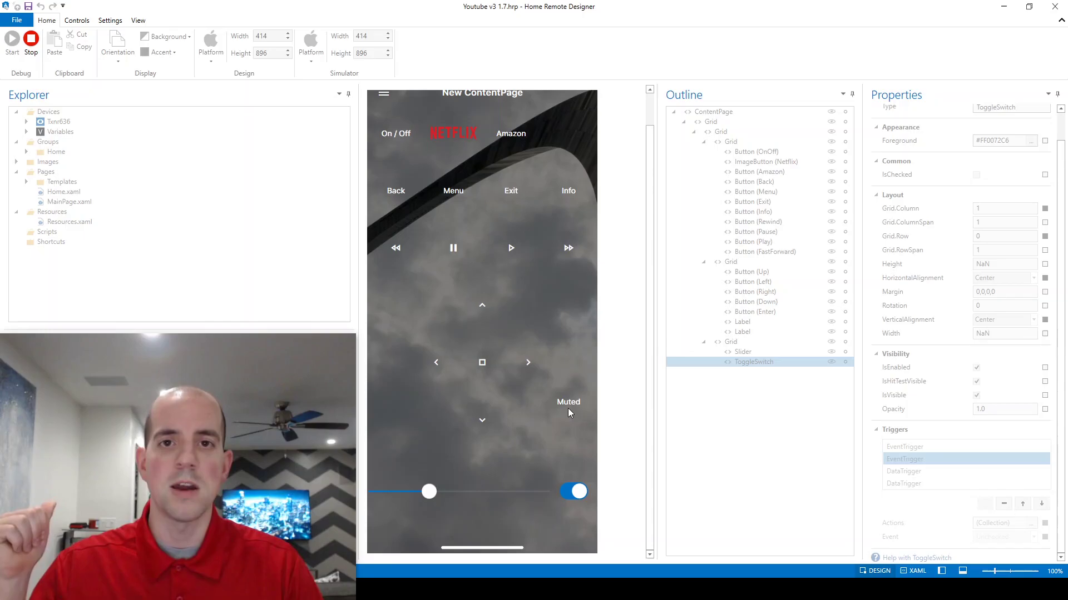
pyautogui.click(575, 495)
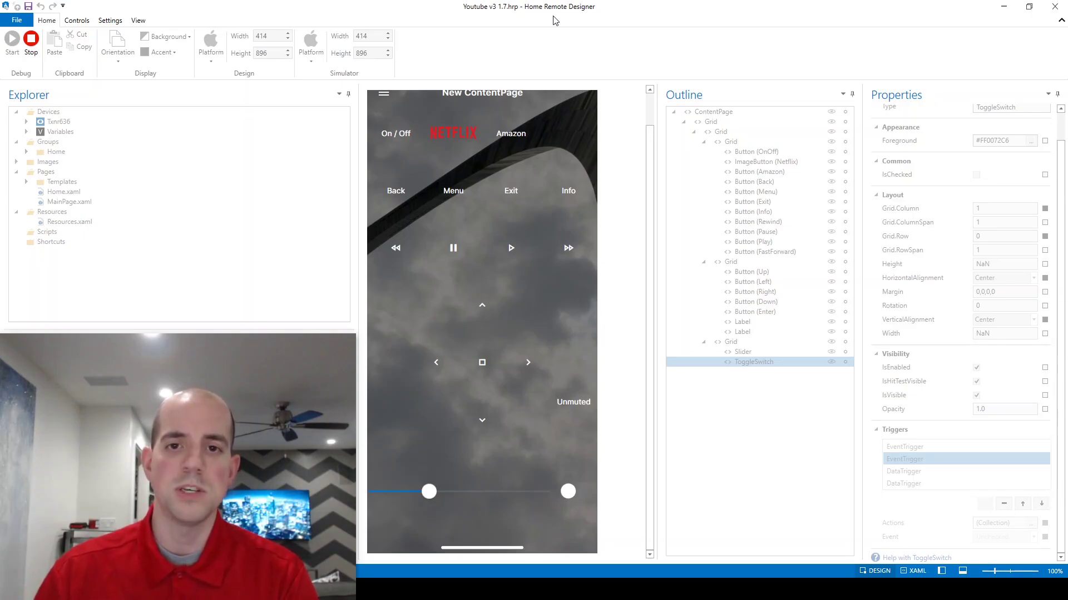
# Restart the simulator twice, toggling the switch on and off each time, then stop simulating
pyautogui.click(29, 45)
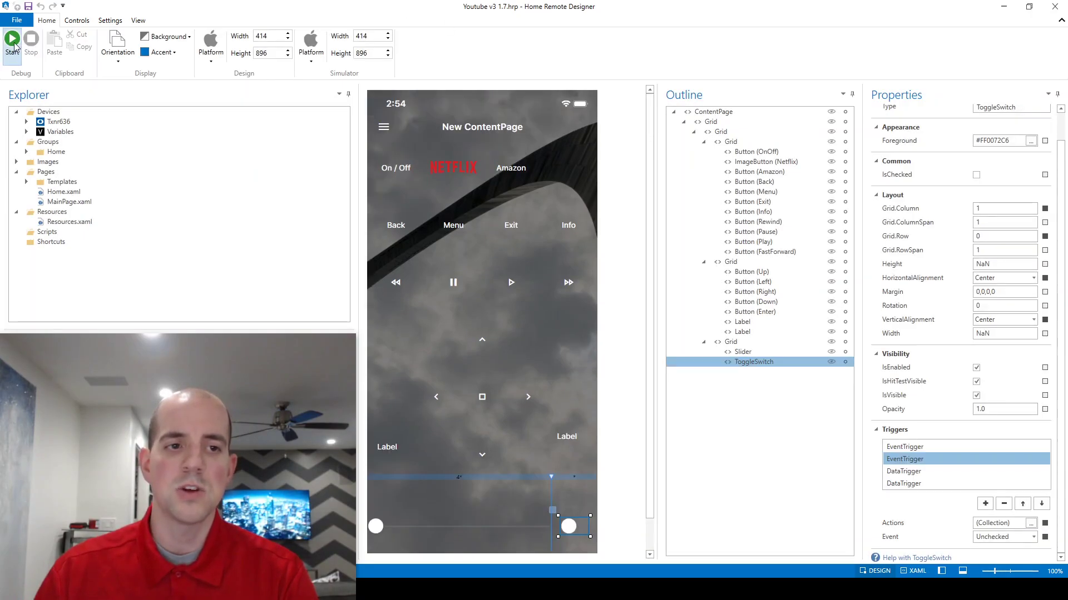
pyautogui.click(13, 45)
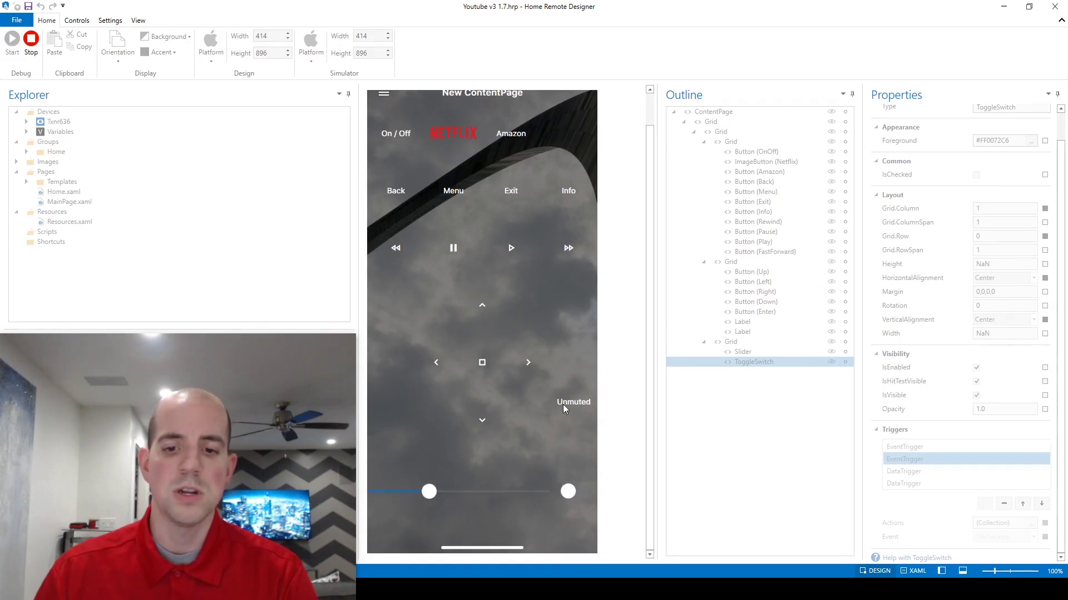
pyautogui.click(569, 492)
pyautogui.click(570, 492)
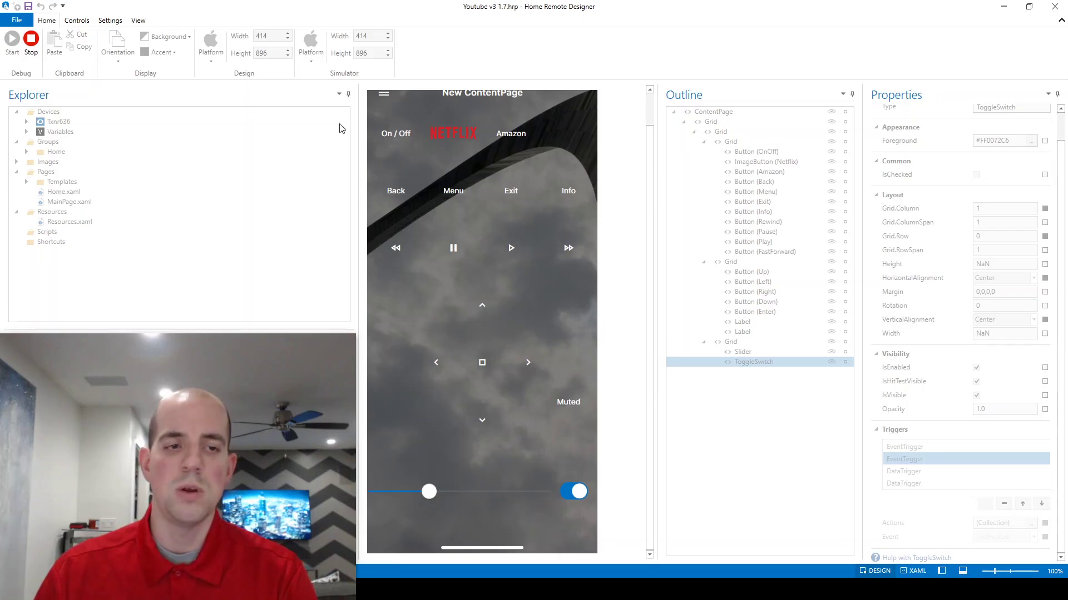
pyautogui.click(31, 44)
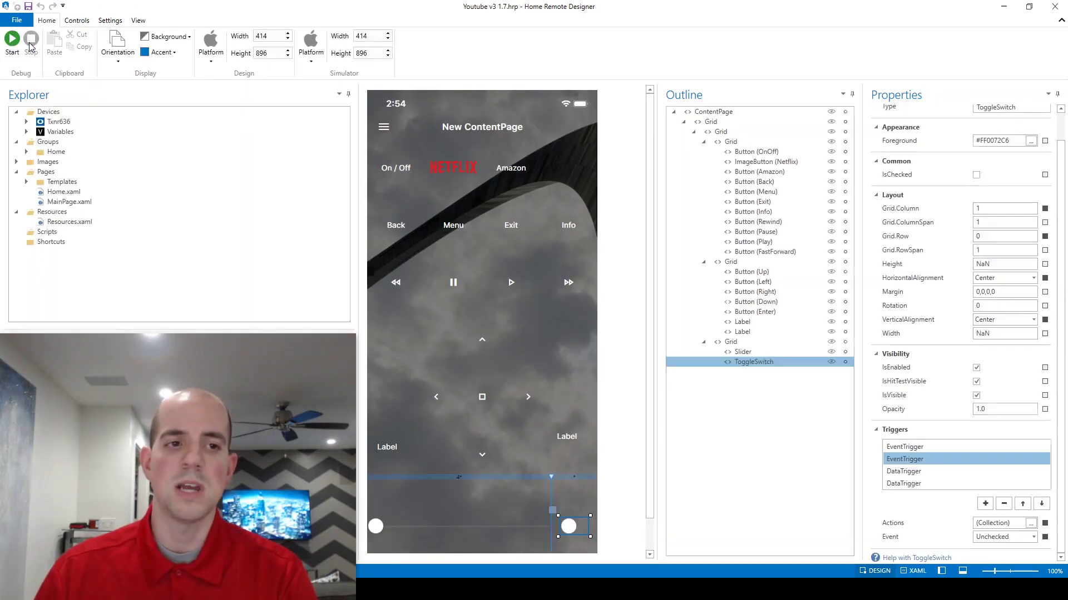
pyautogui.click(14, 45)
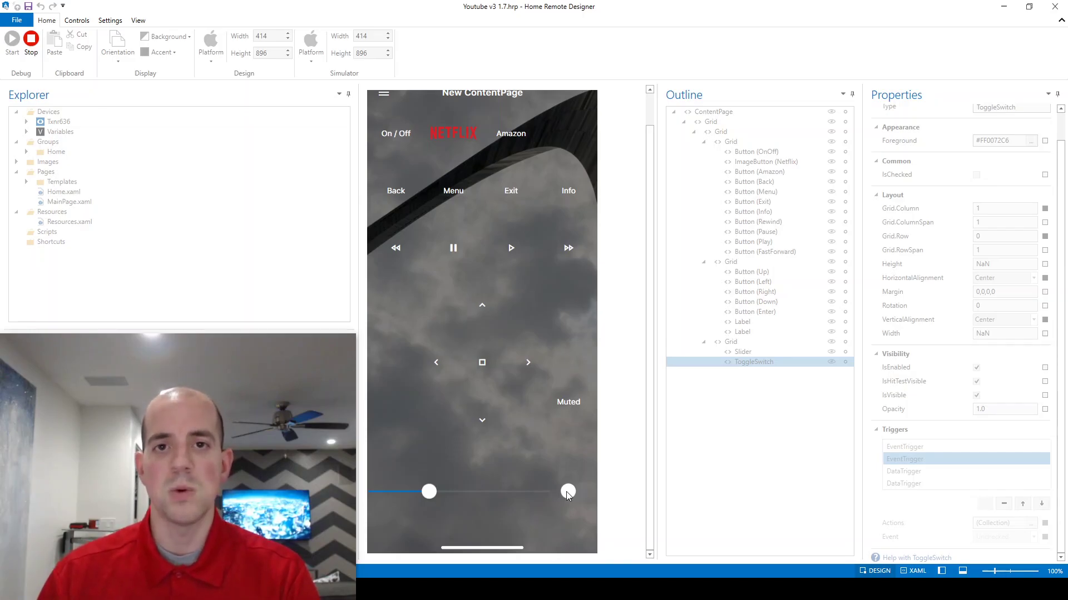
pyautogui.click(566, 491)
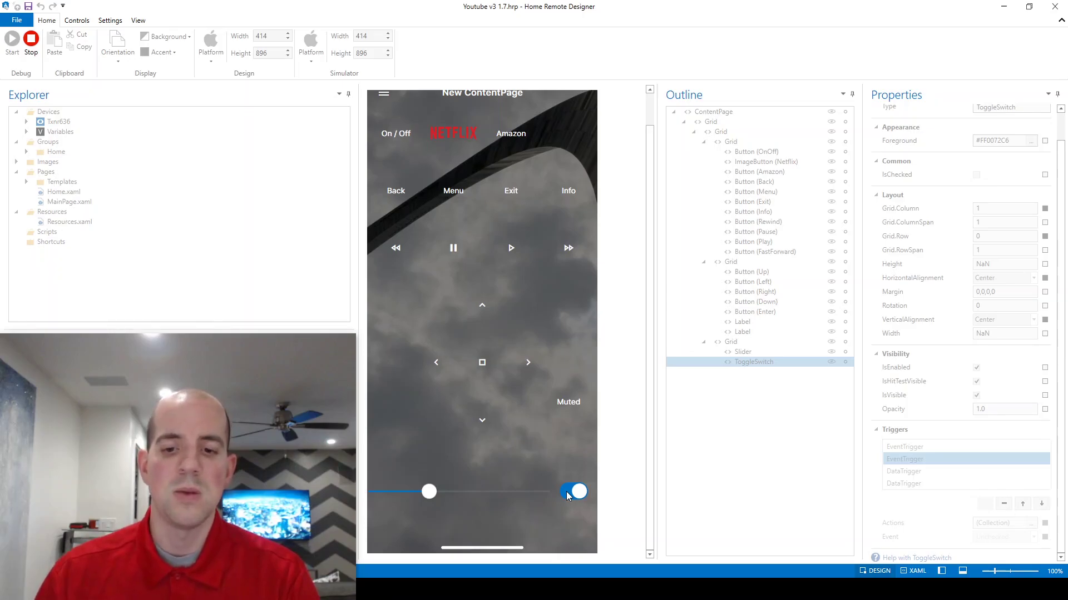
pyautogui.click(566, 491)
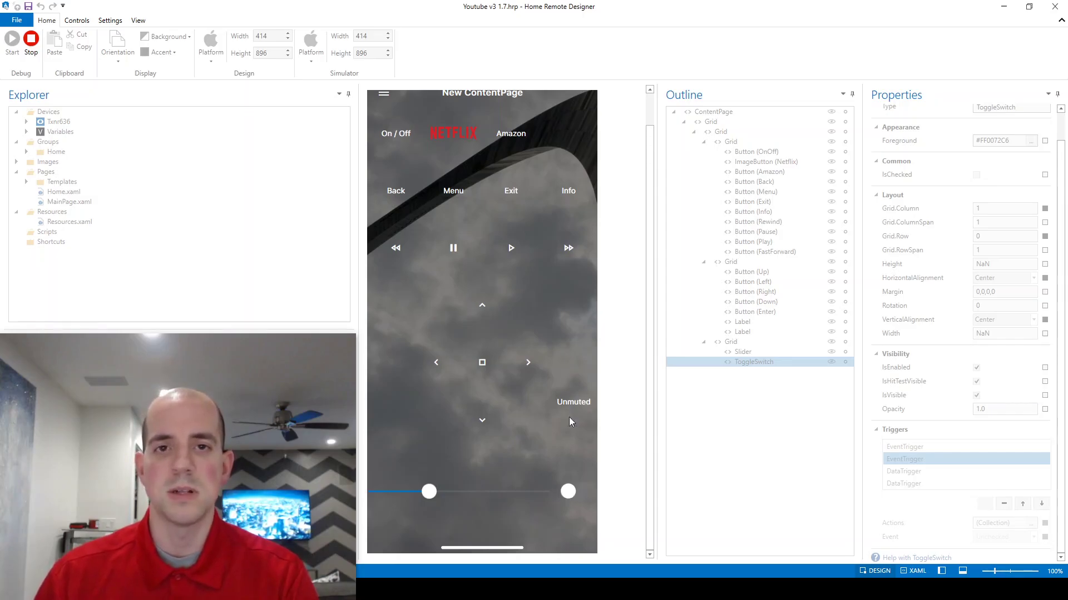
pyautogui.click(31, 40)
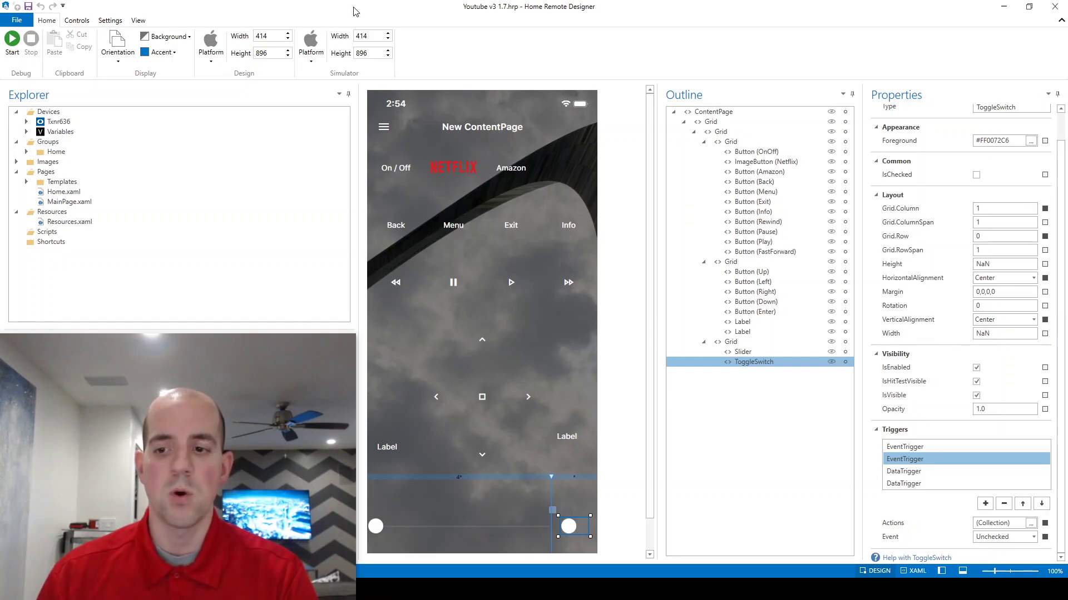
# Bind the first DataTrigger to Txnr636Zone1.Mute and set its Value to Muted
pyautogui.click(906, 472)
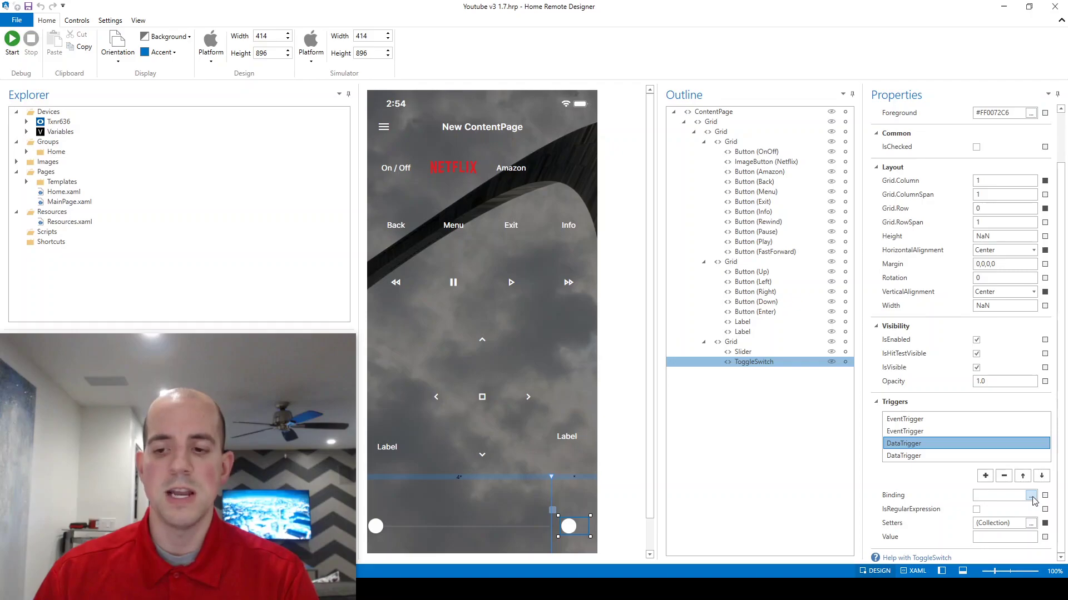
pyautogui.click(1032, 498)
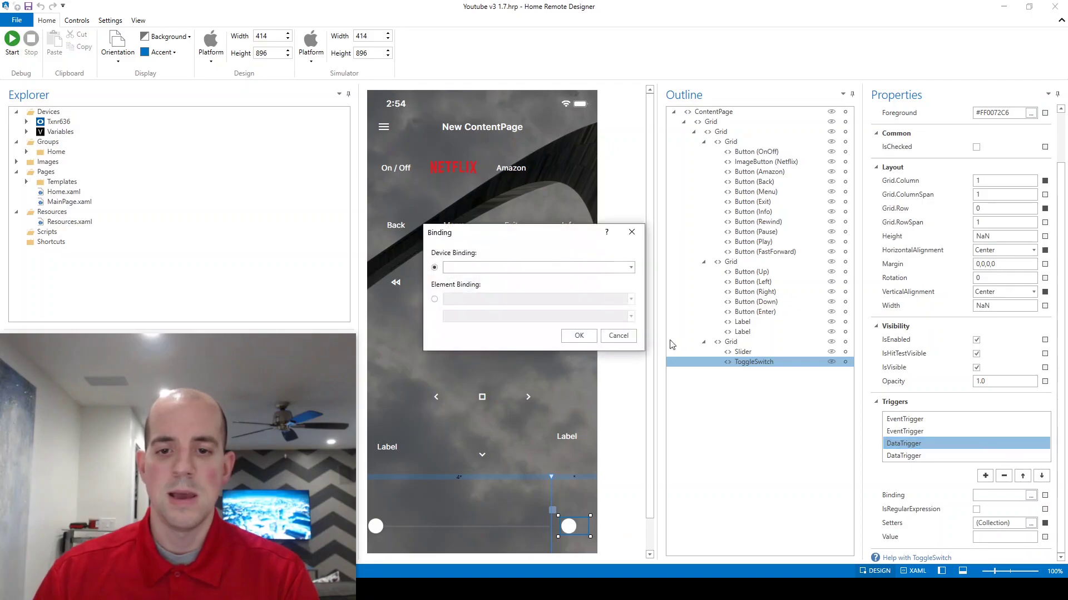
pyautogui.click(630, 268)
pyautogui.moveTo(631, 298); pyautogui.dragTo(630, 342)
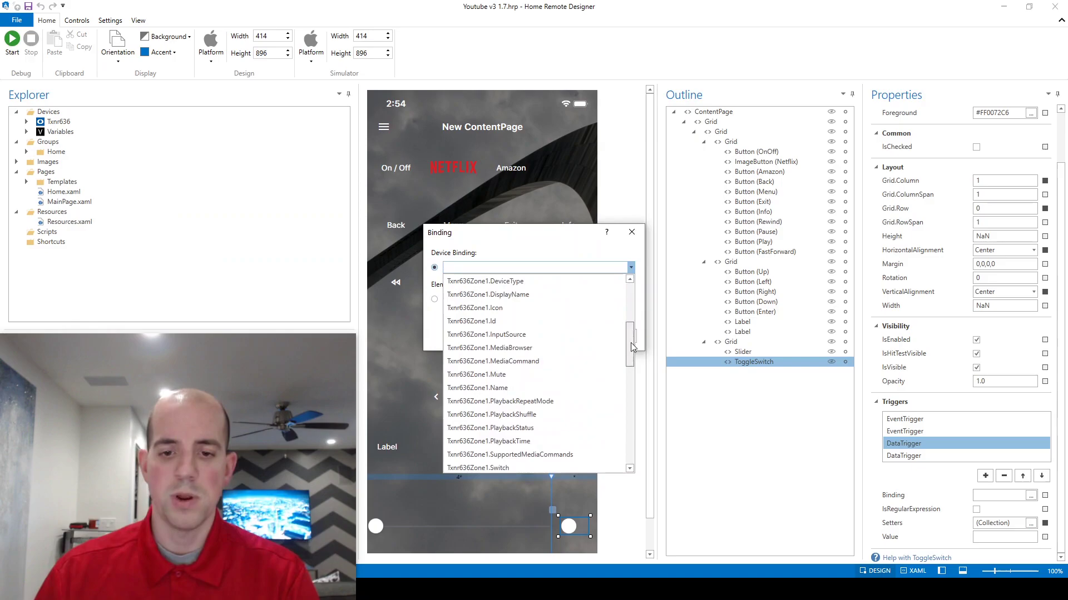
pyautogui.click(615, 360)
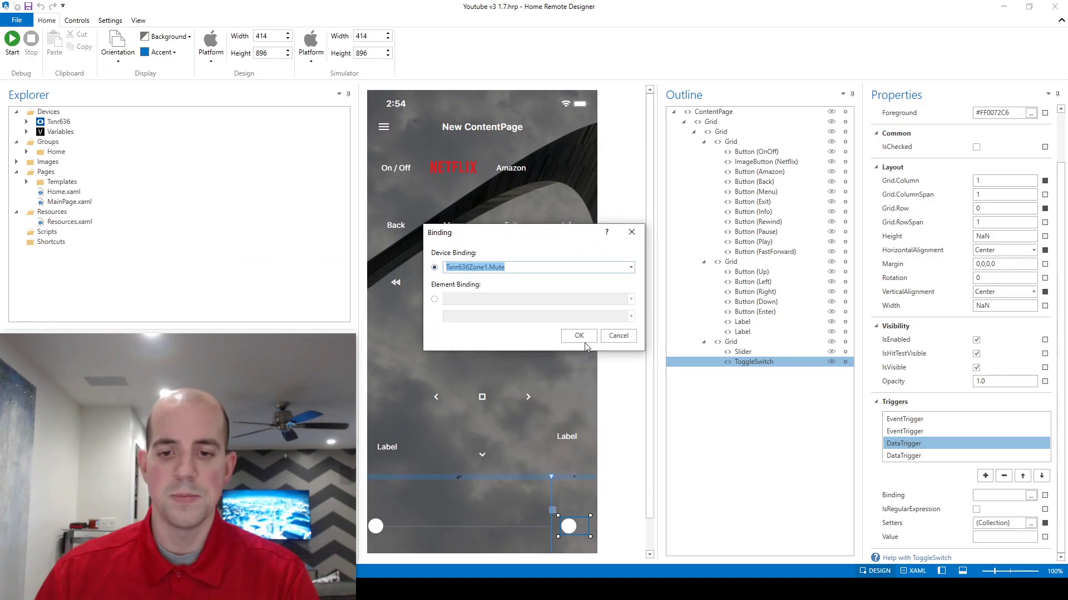
pyautogui.click(578, 336)
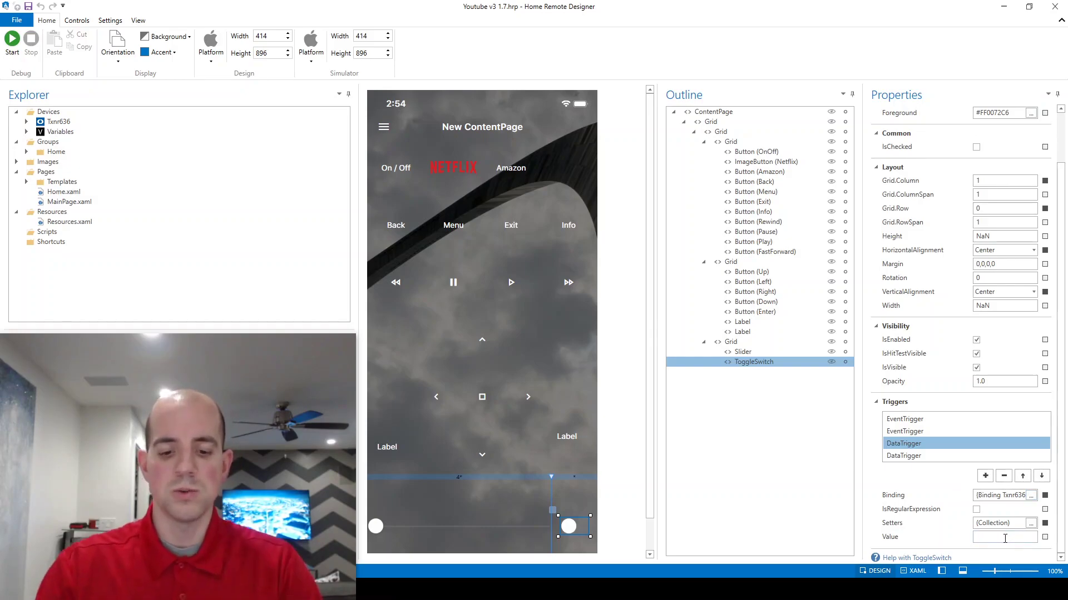
pyautogui.write('Muted')
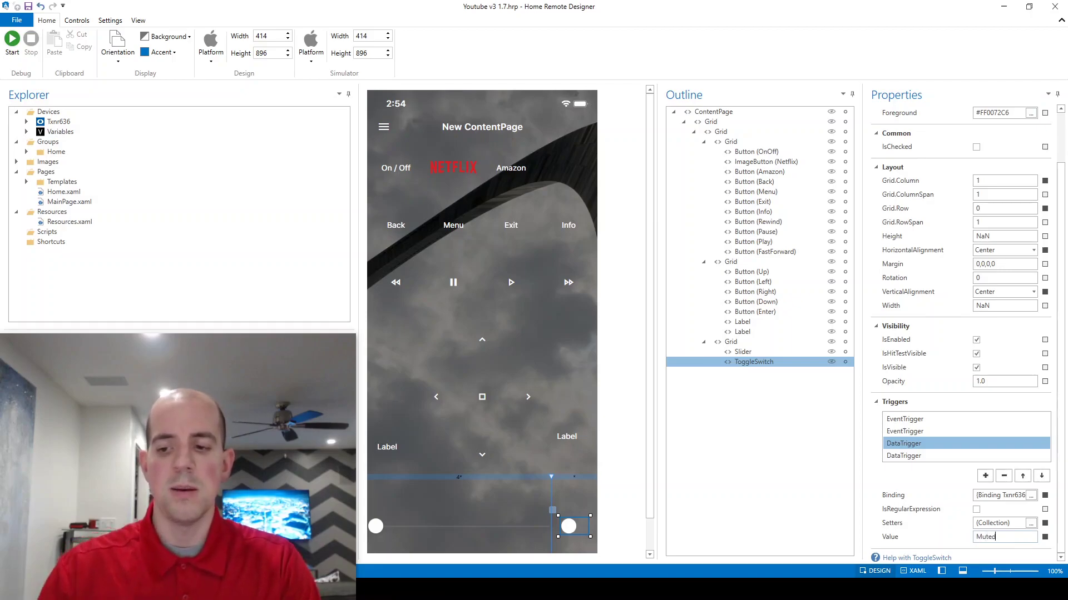
pyautogui.press('Return')
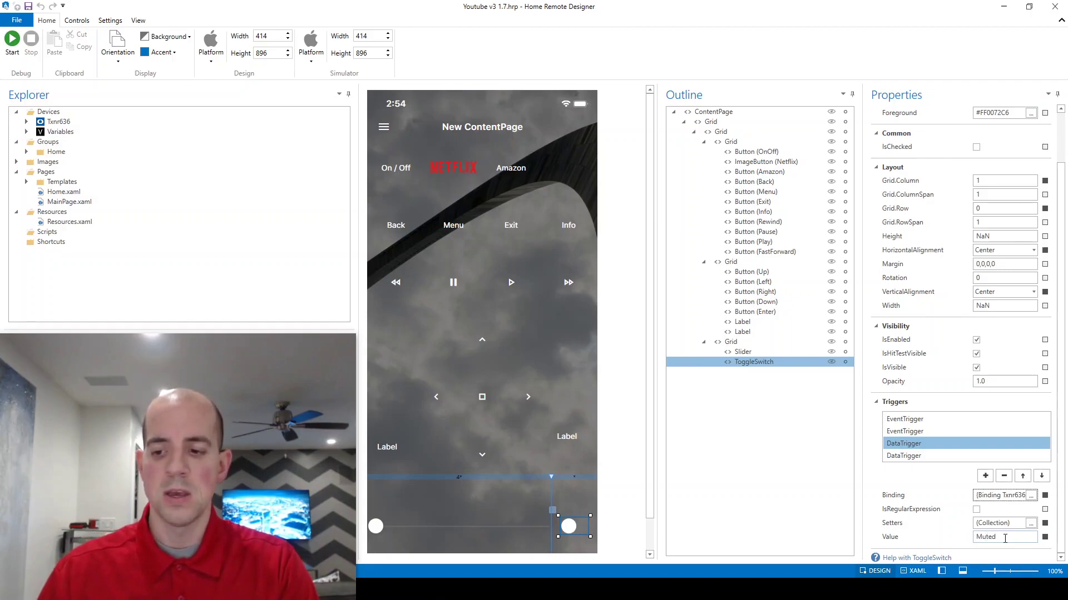
pyautogui.click(1005, 538)
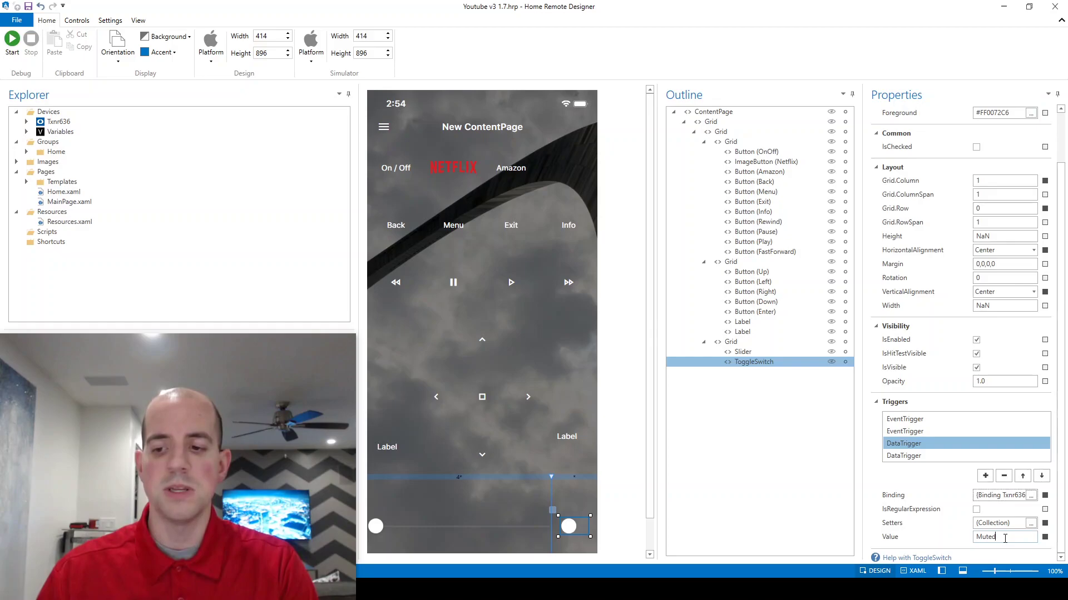
# Open the trigger's Setters collection and pick IsChecked as the setter's property
pyautogui.click(1031, 524)
pyautogui.moveTo(479, 155); pyautogui.dragTo(634, 80)
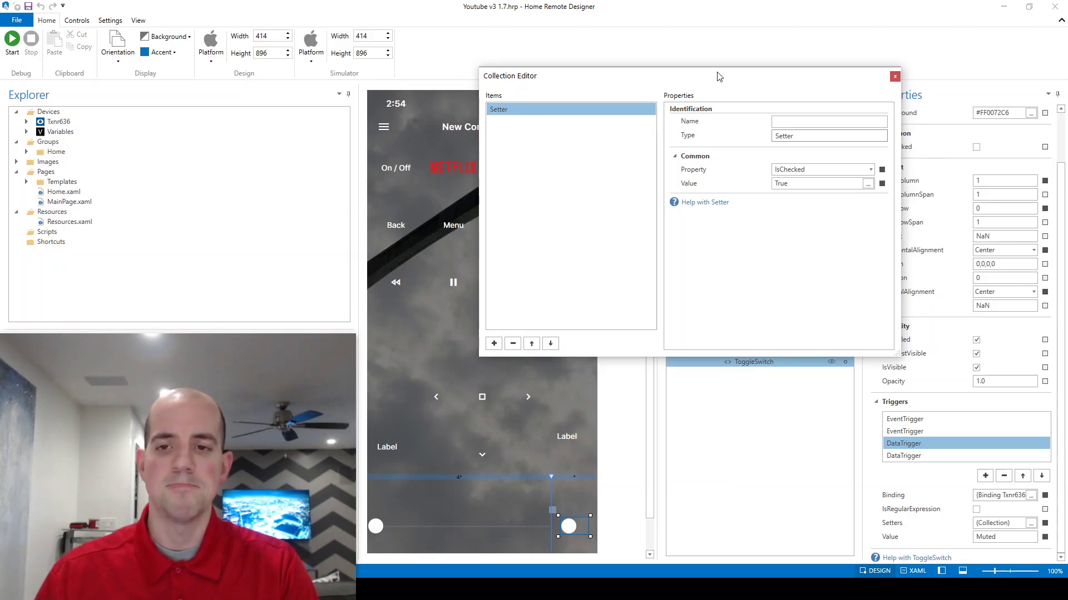
pyautogui.doubleClick(817, 170)
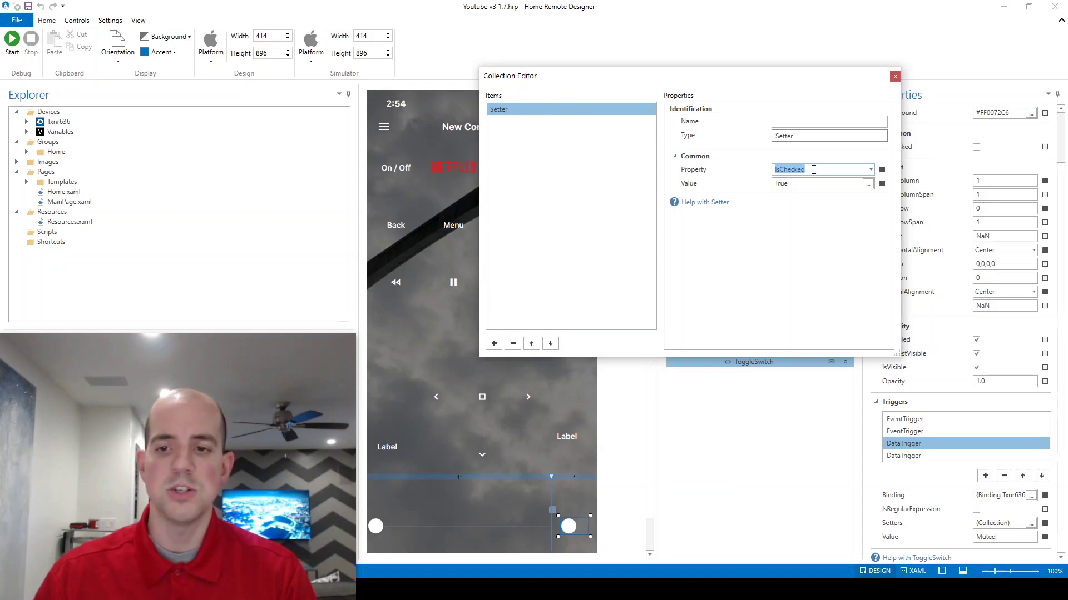
pyautogui.click(893, 77)
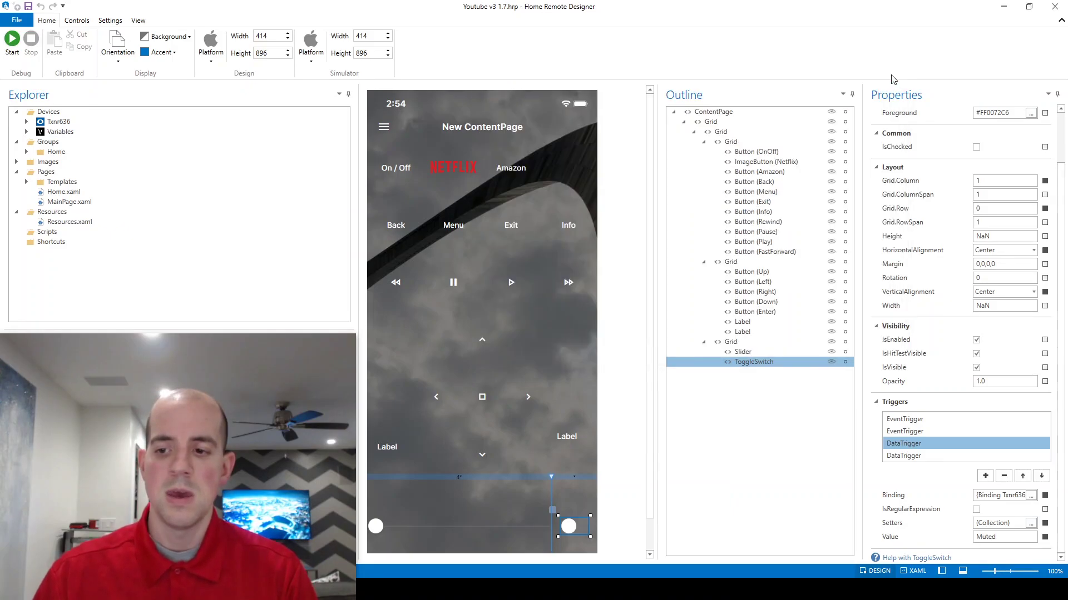
pyautogui.click(925, 455)
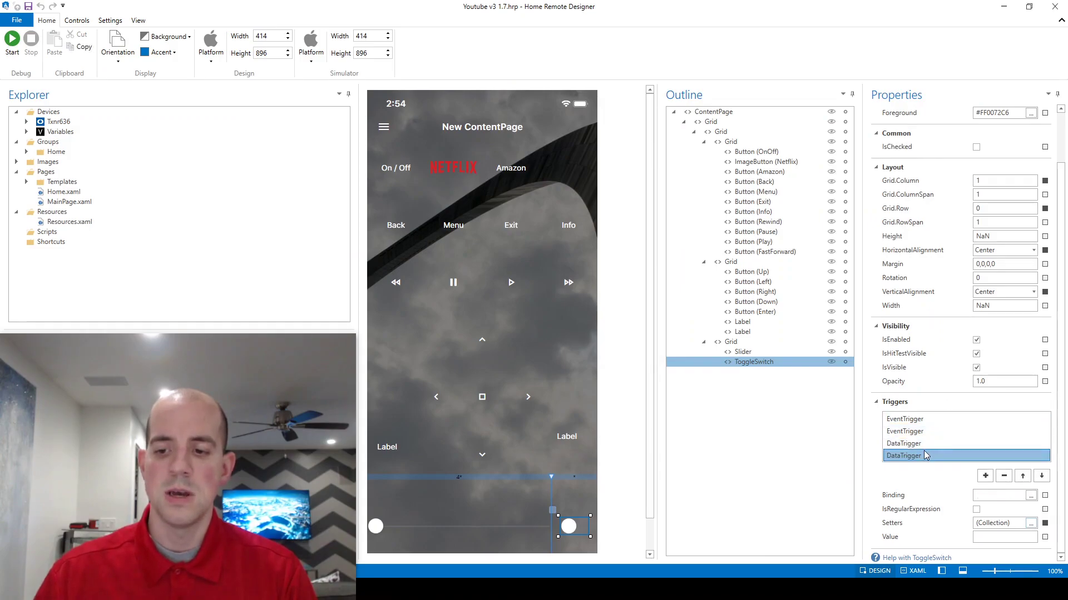
pyautogui.click(1031, 496)
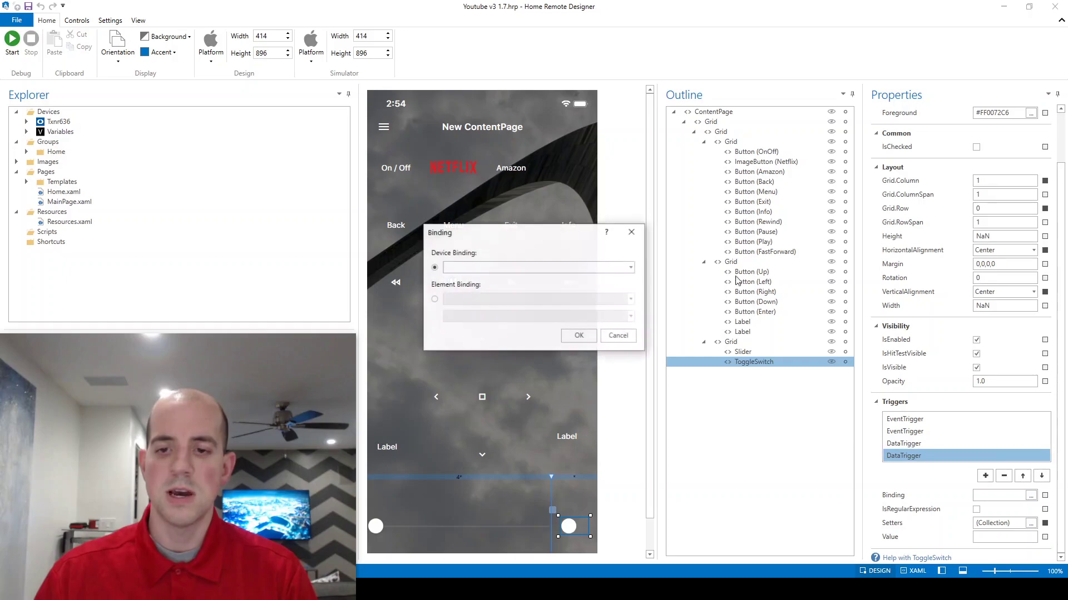
pyautogui.click(631, 268)
pyautogui.moveTo(632, 319); pyautogui.dragTo(626, 358)
pyautogui.click(547, 362)
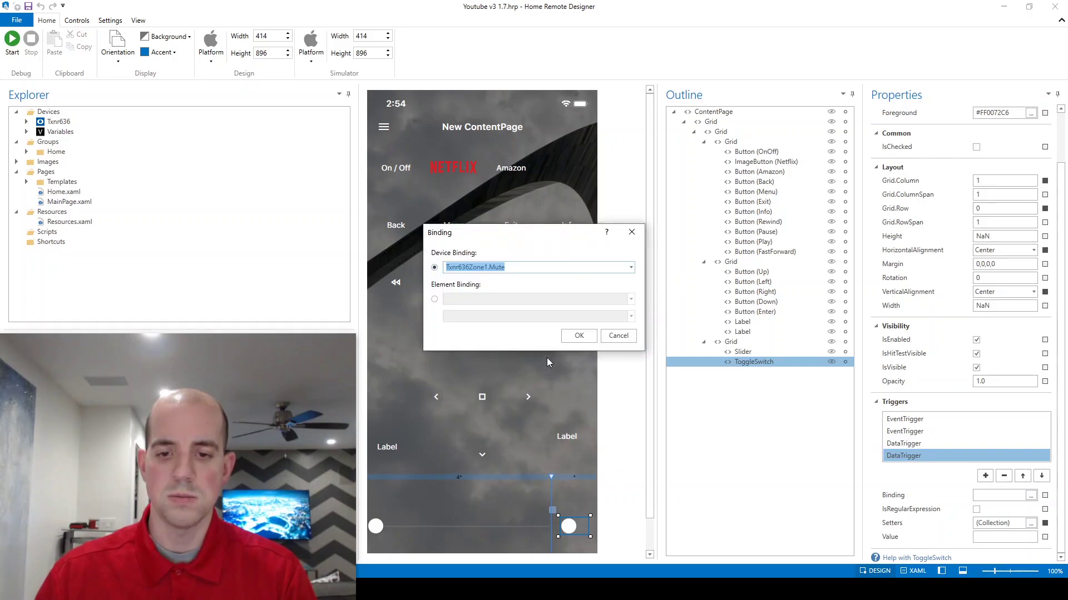
pyautogui.click(588, 335)
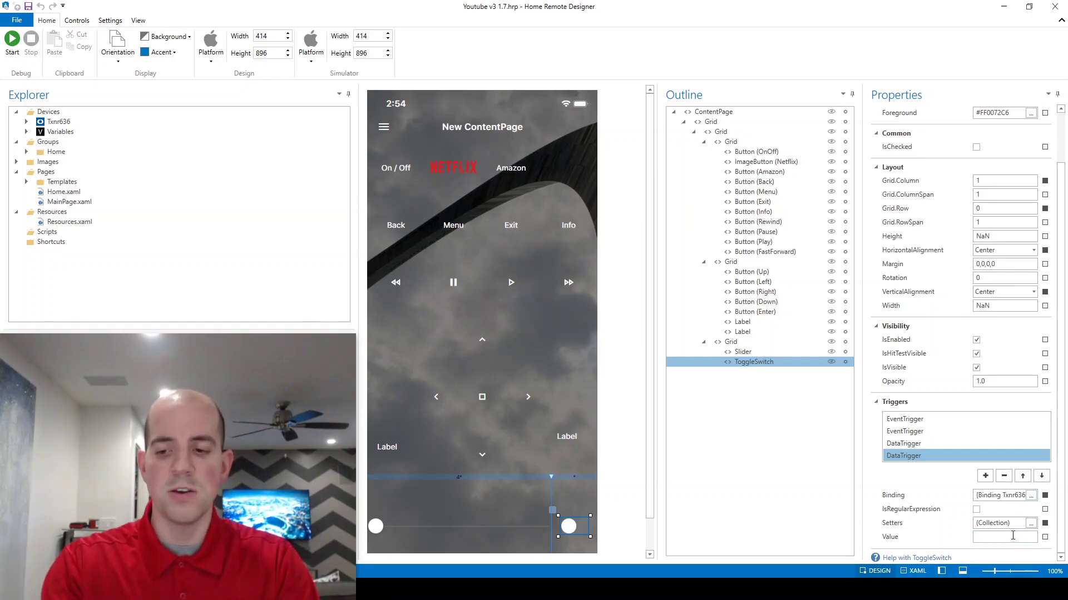
pyautogui.click(1012, 535)
pyautogui.write('Unmuted')
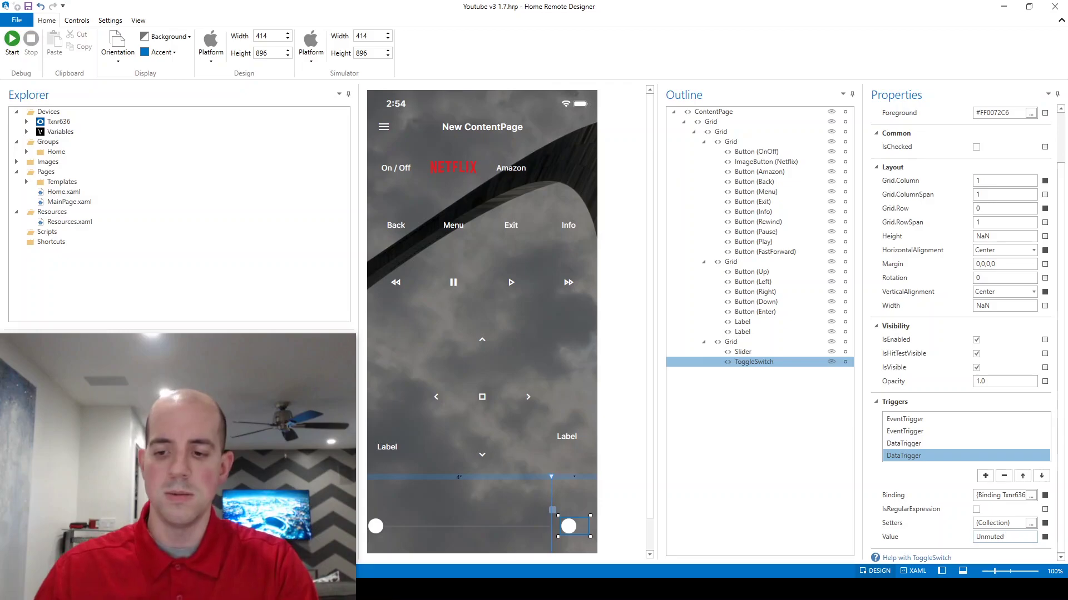
pyautogui.click(1030, 523)
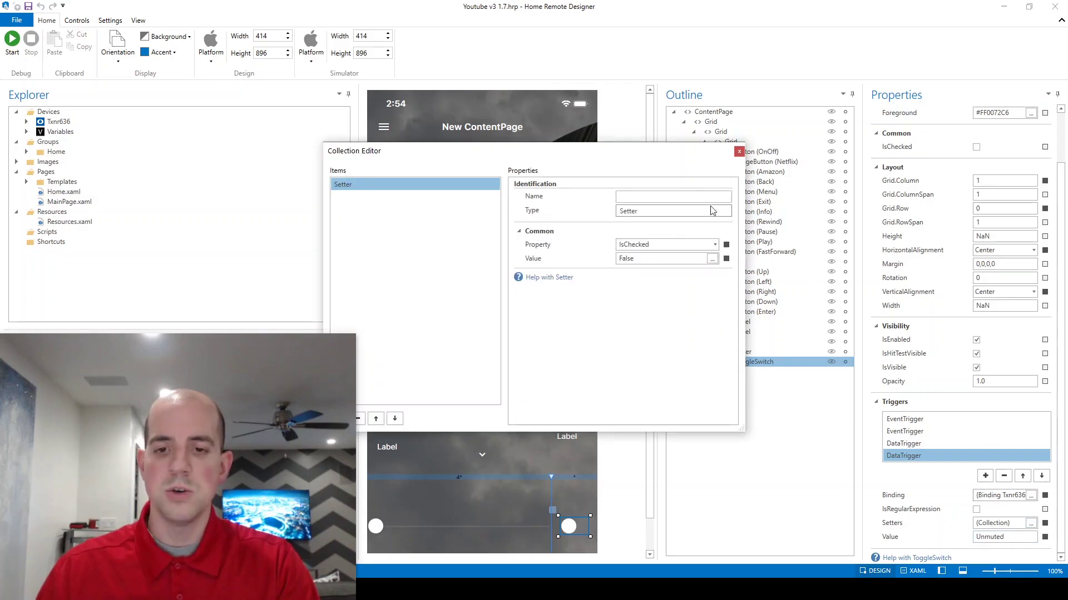
pyautogui.moveTo(602, 148); pyautogui.dragTo(648, 79)
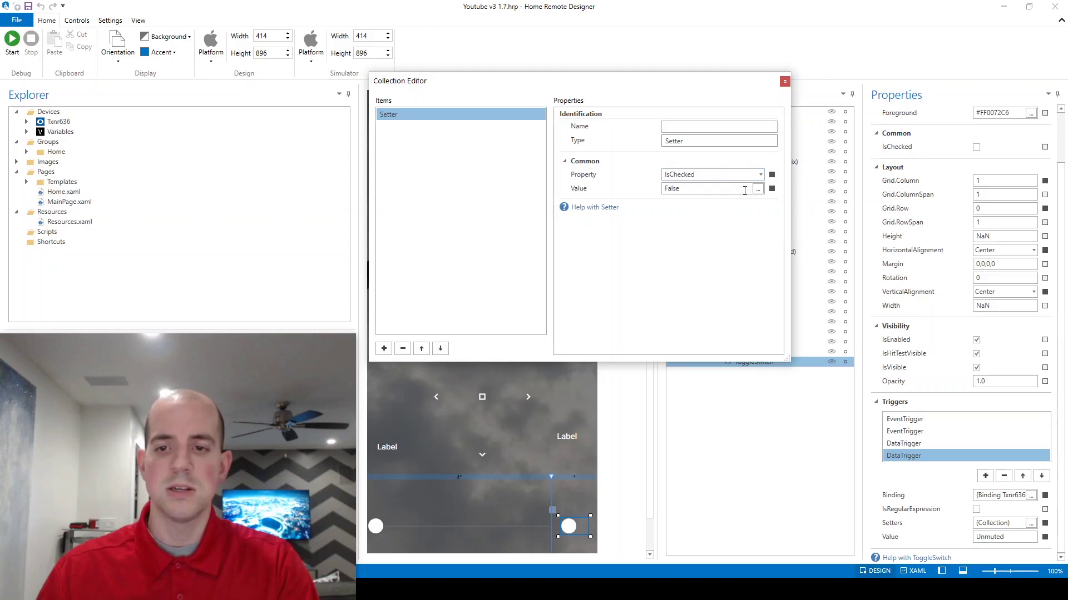
pyautogui.click(784, 82)
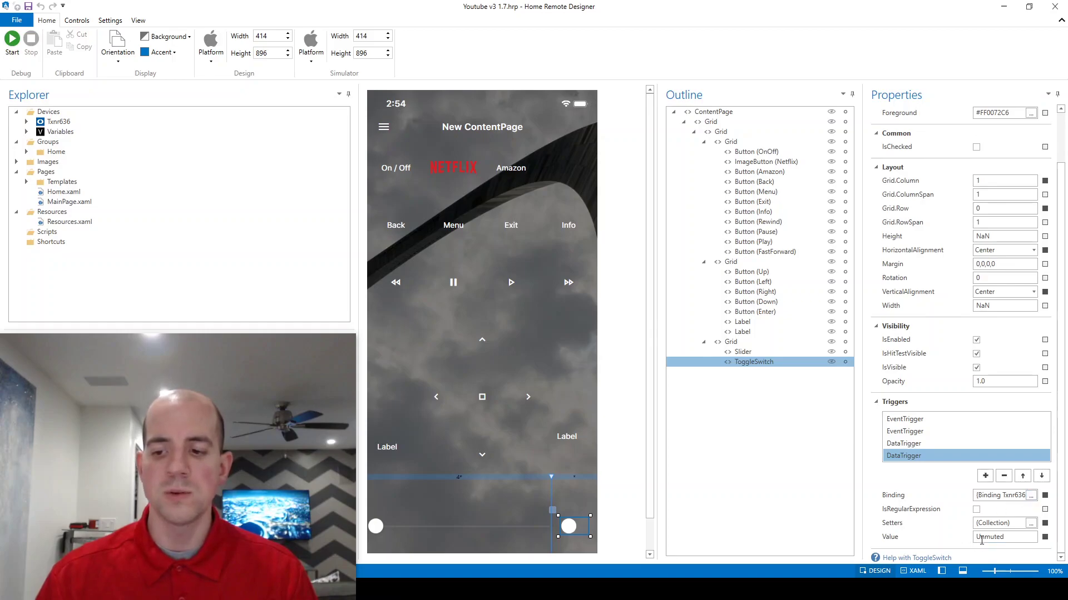
pyautogui.click(1030, 523)
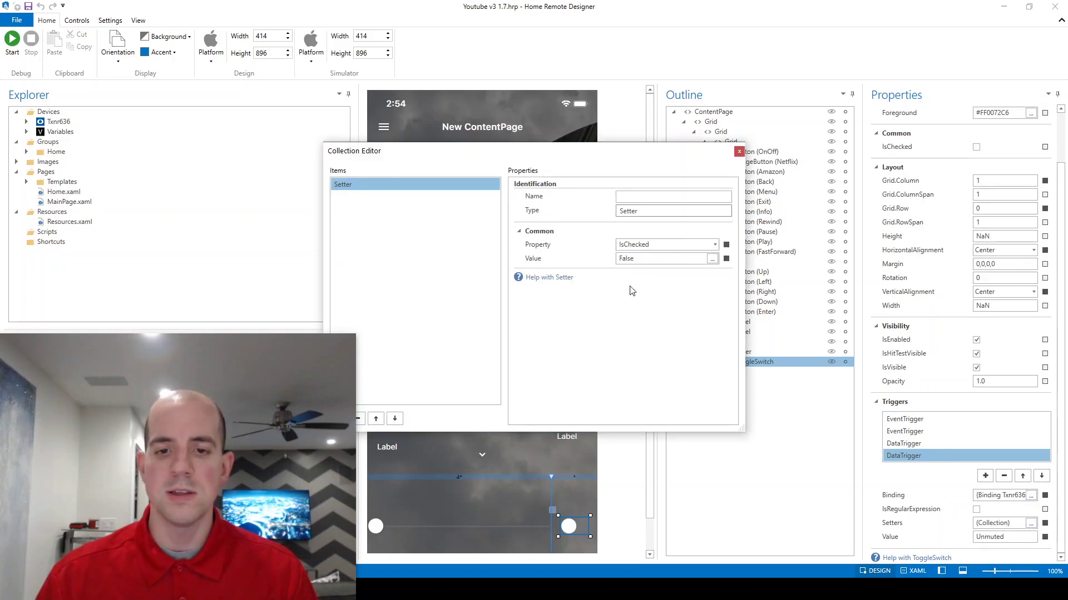
pyautogui.moveTo(592, 153); pyautogui.dragTo(615, 113)
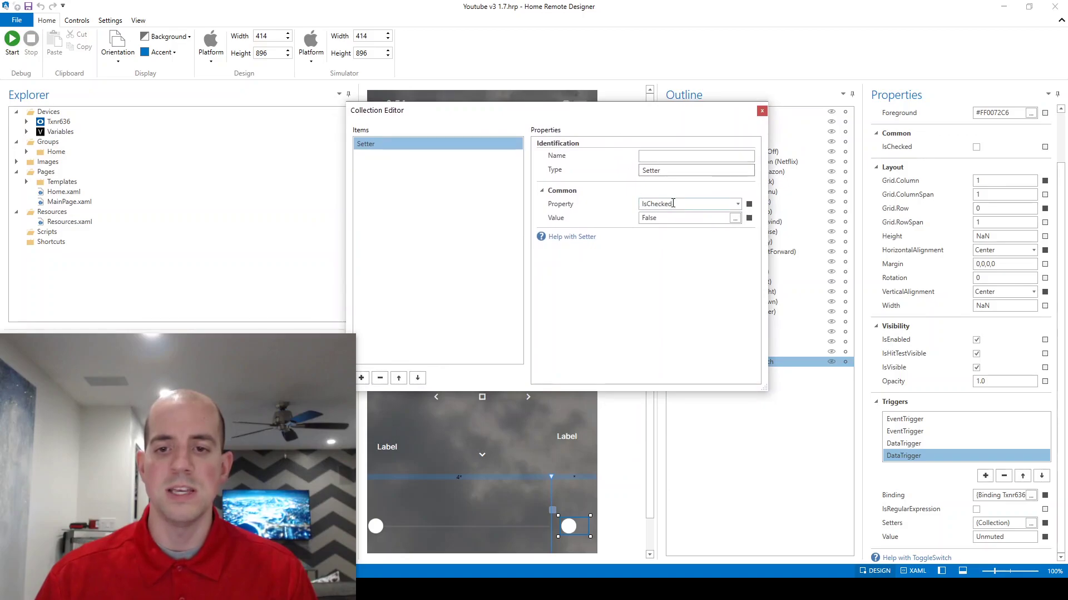
pyautogui.click(762, 111)
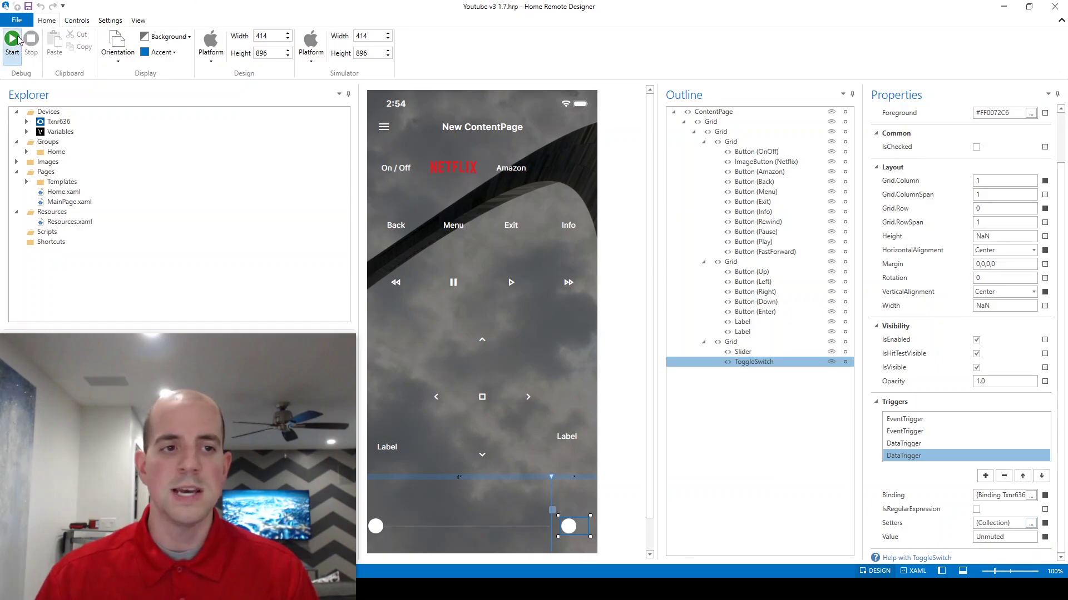
# Simulate the page, switch the toggle on to mute, restart to check the state, then stop
pyautogui.click(13, 40)
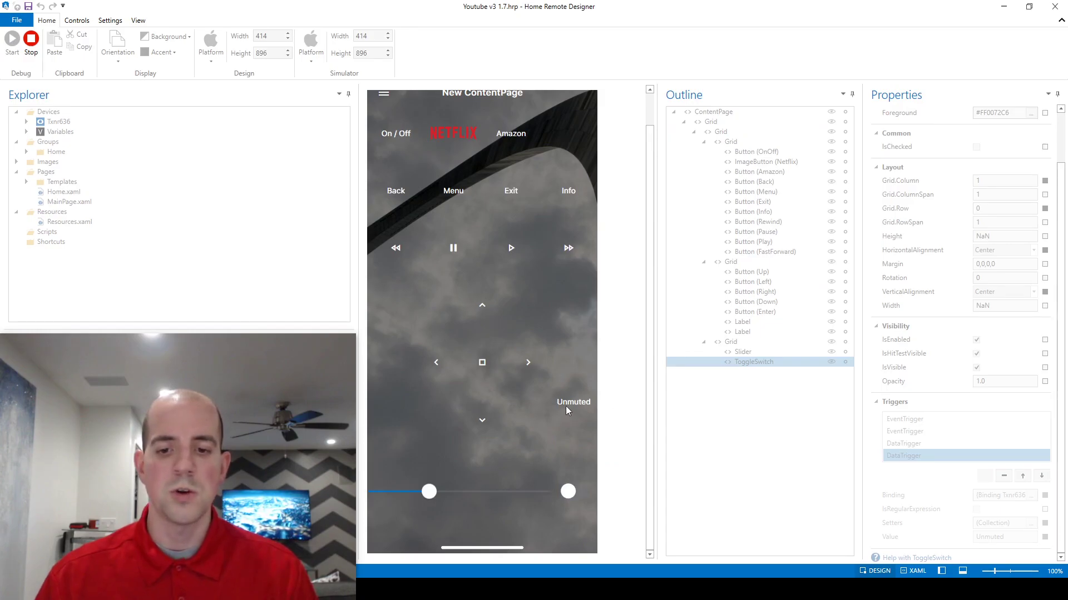
pyautogui.click(568, 492)
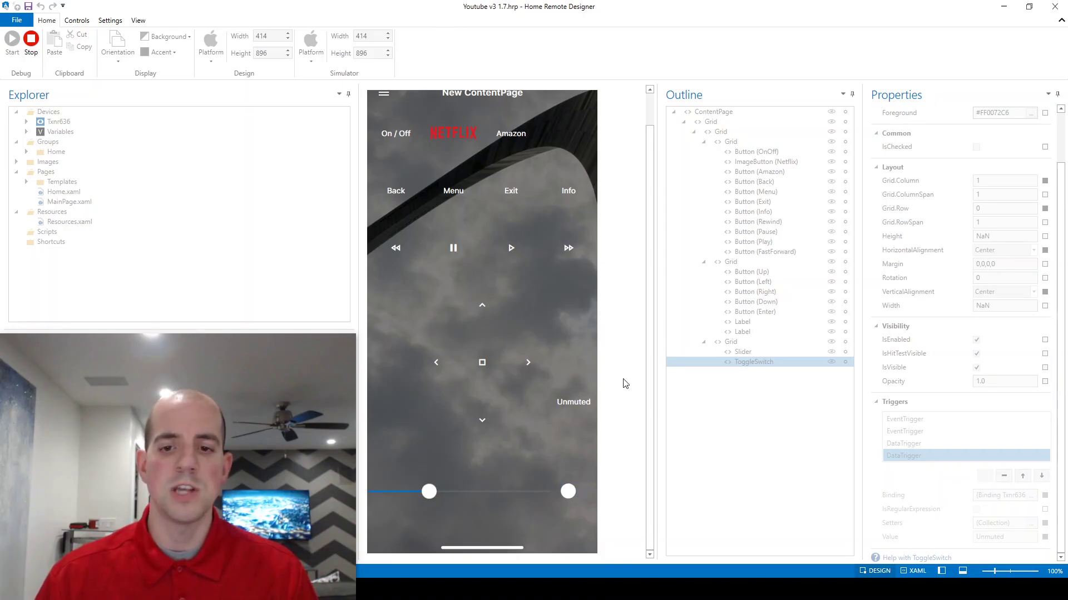
pyautogui.click(569, 490)
pyautogui.click(32, 45)
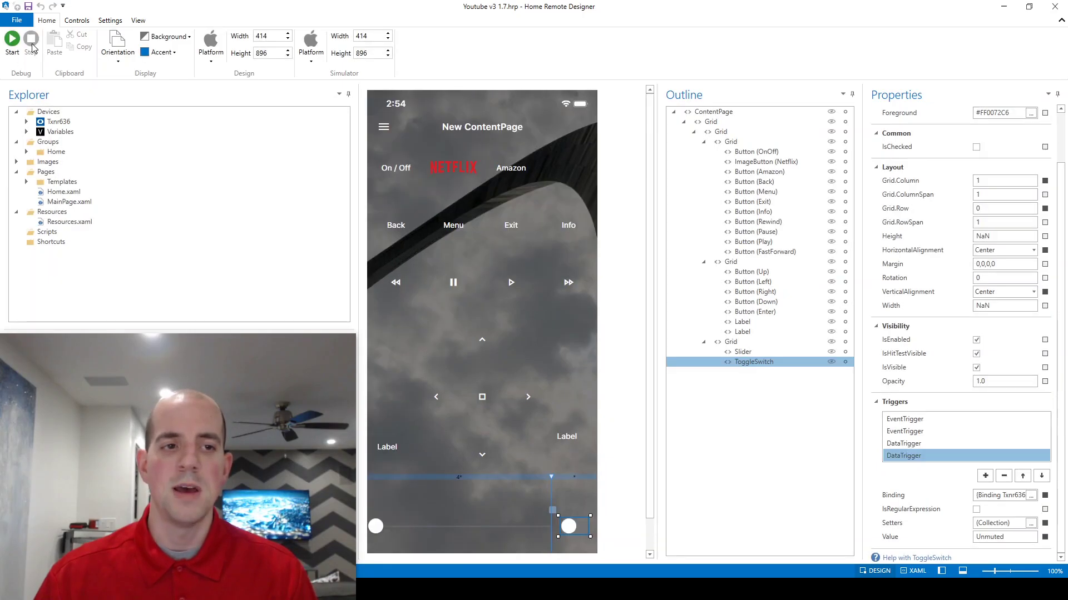
pyautogui.click(12, 48)
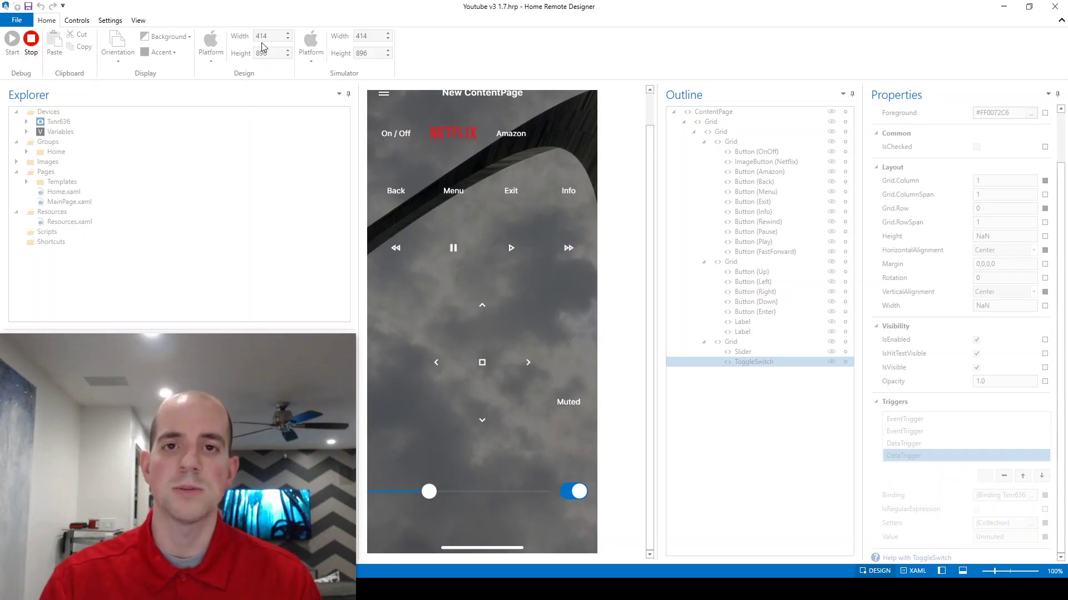
pyautogui.hotkey('shift', 'F5')
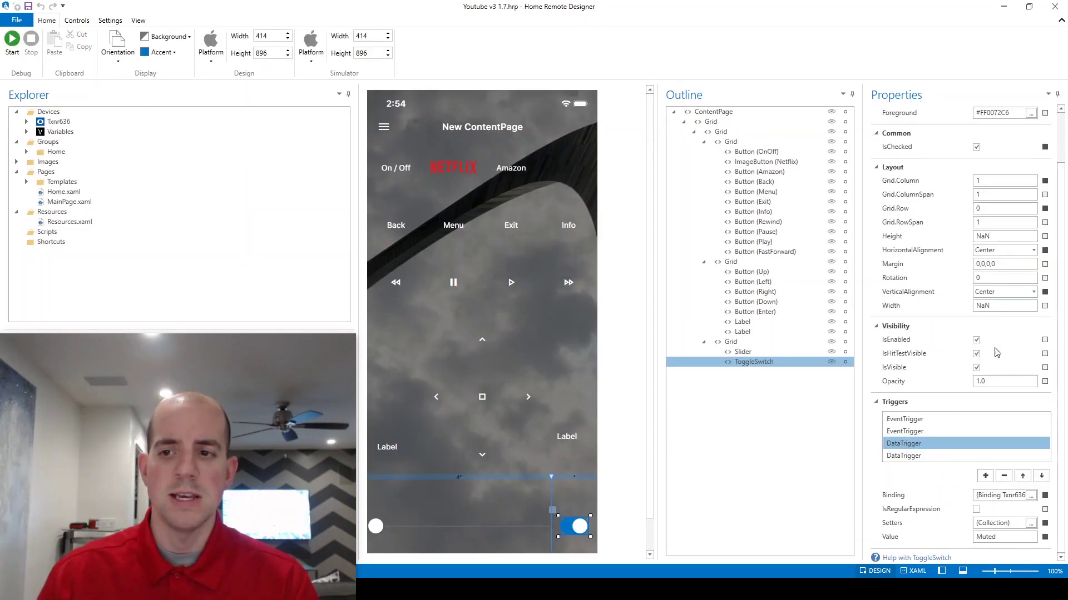
# Inspect the Muted data trigger's setter in its Setters collection
pyautogui.click(1030, 524)
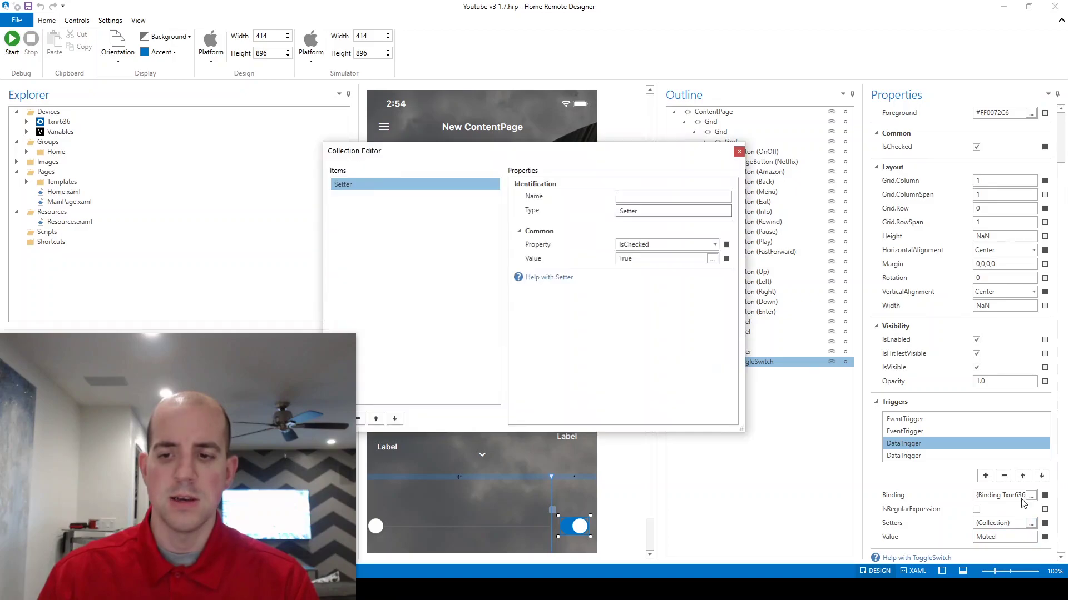
pyautogui.moveTo(619, 159); pyautogui.dragTo(719, 80)
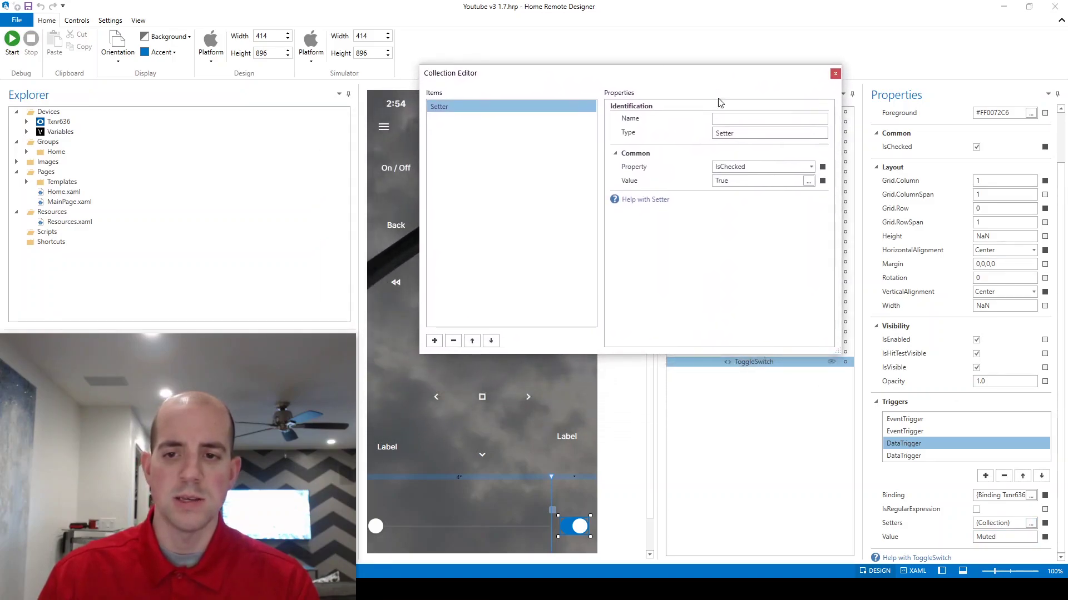
pyautogui.click(836, 73)
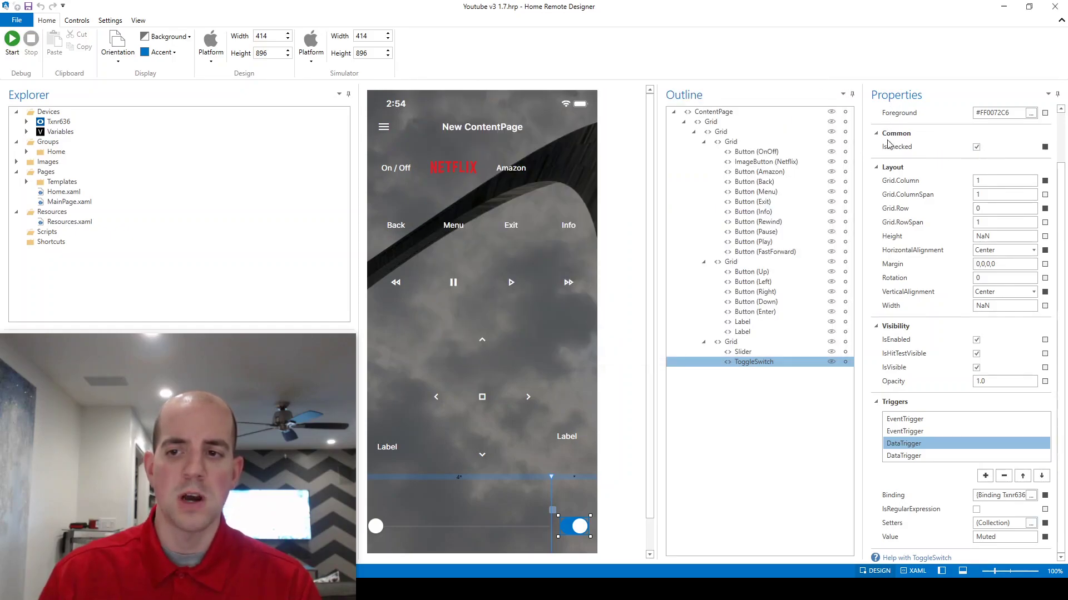
# Toggle the switch's IsChecked property off and on, leaving it checked, then run the simulator
pyautogui.click(976, 148)
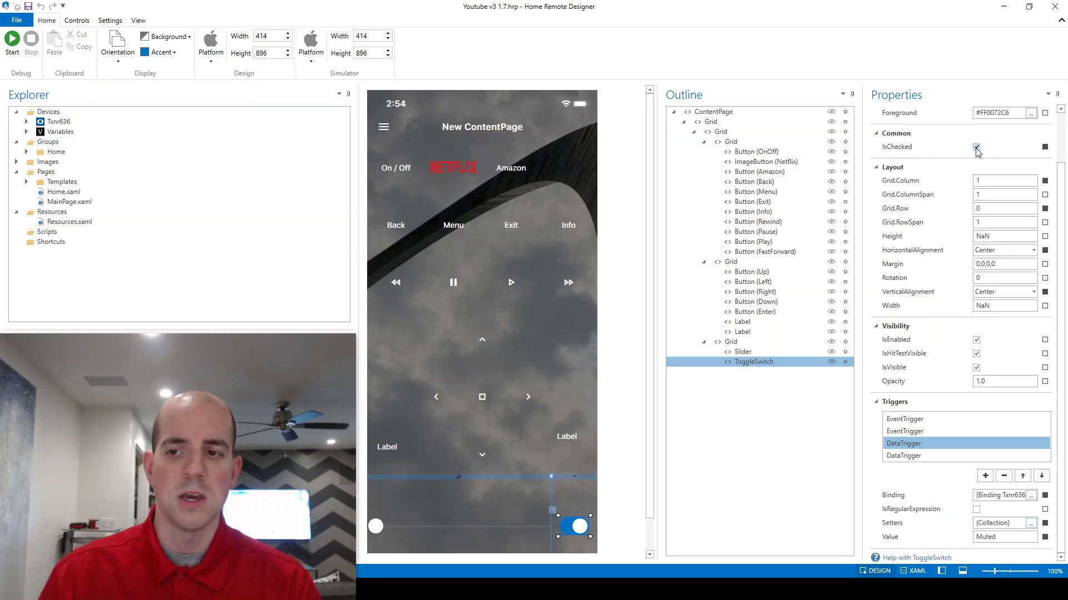
pyautogui.click(976, 148)
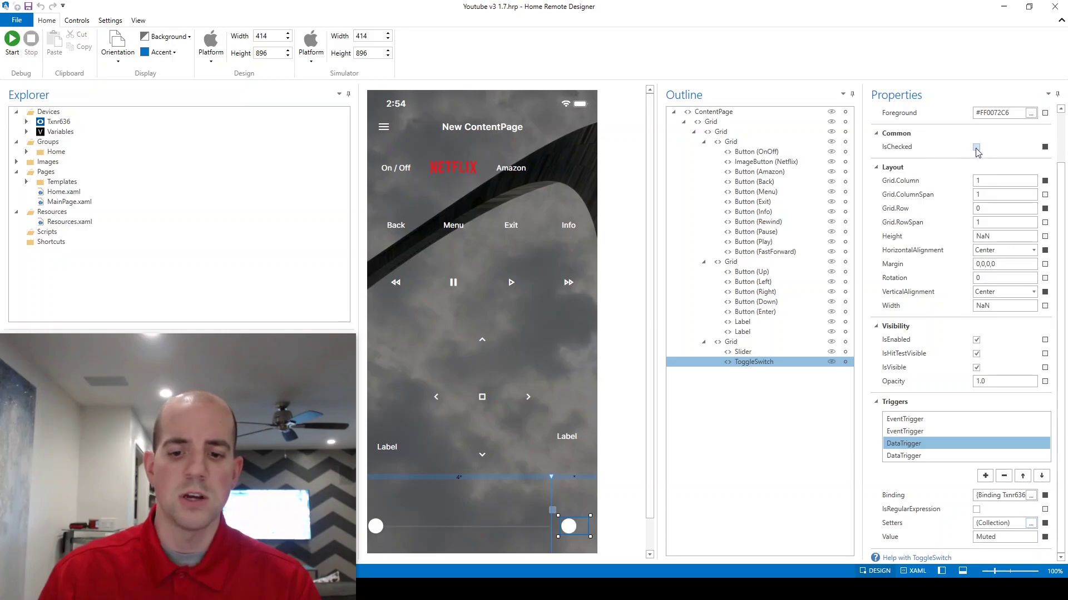
pyautogui.click(976, 149)
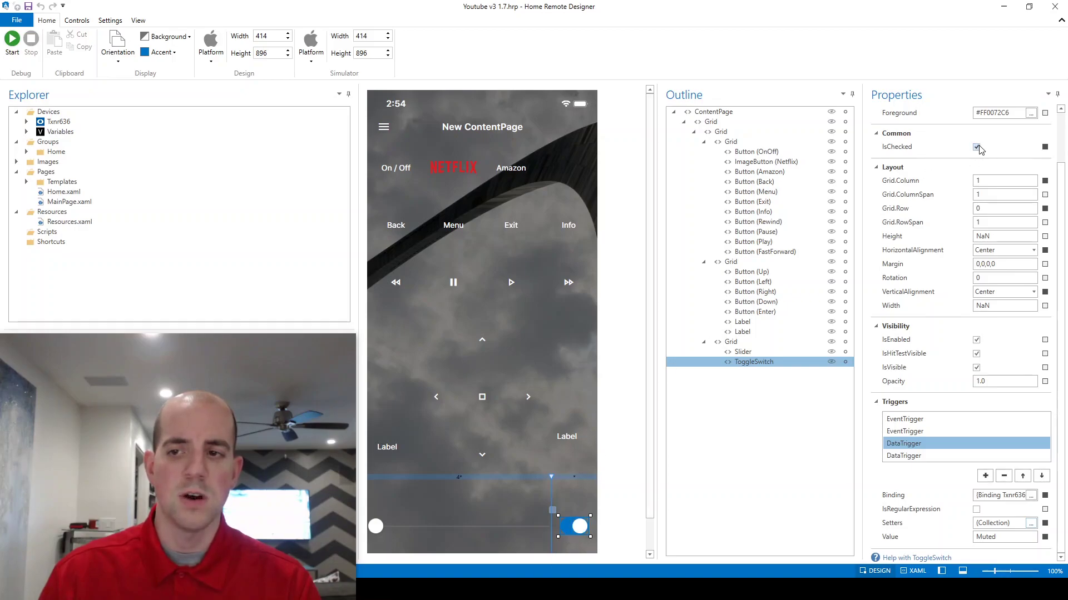
pyautogui.click(977, 149)
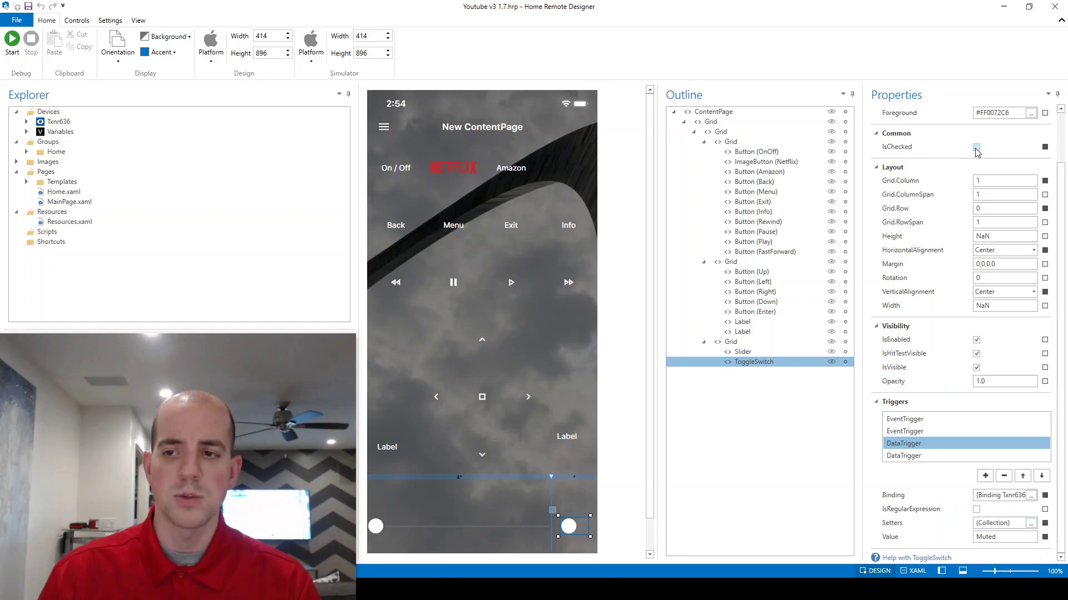
pyautogui.click(976, 148)
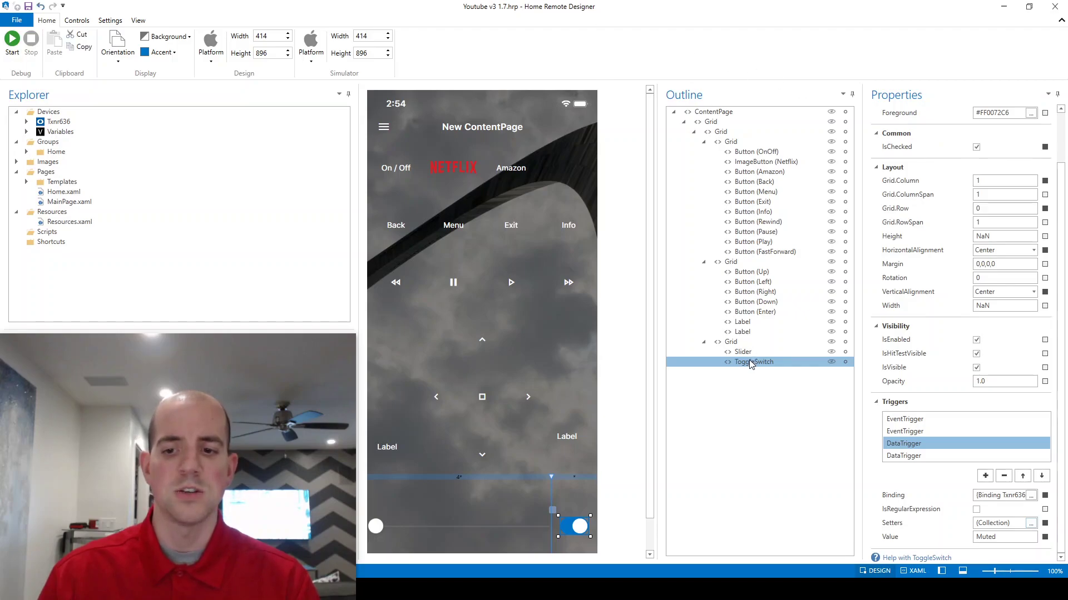
pyautogui.press('F5')
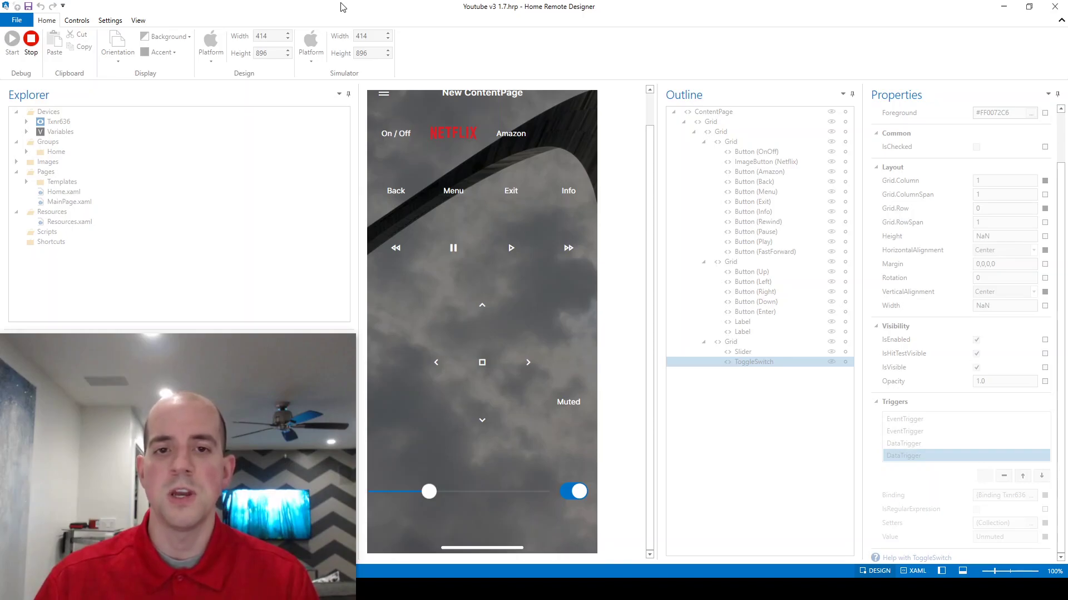
# Stop the simulator, set the ToggleSwitch's IsChecked on, and select its Muted data trigger
pyautogui.click(31, 42)
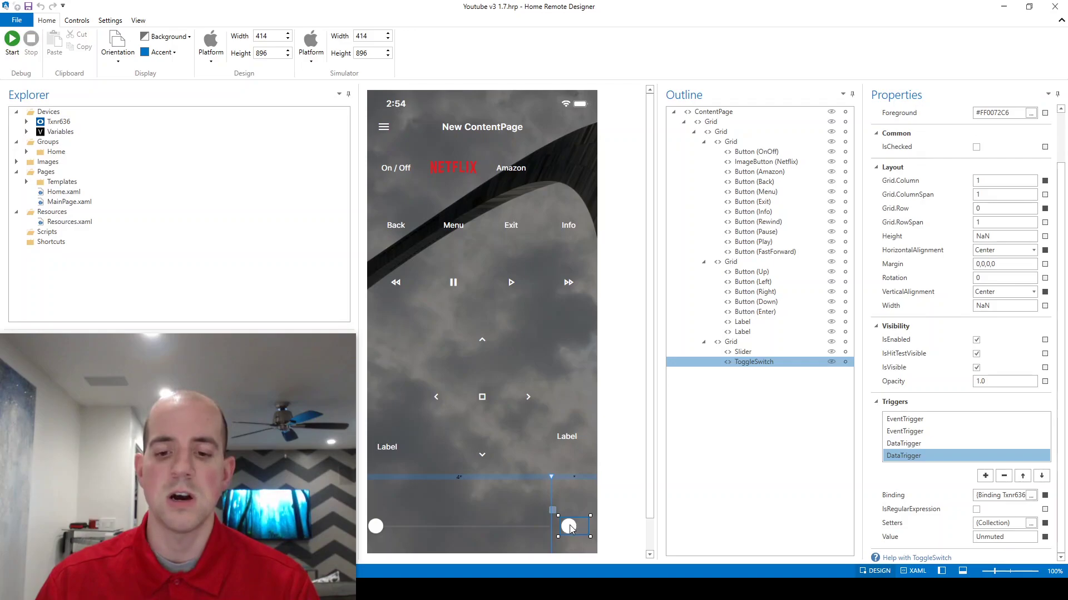
pyautogui.click(977, 147)
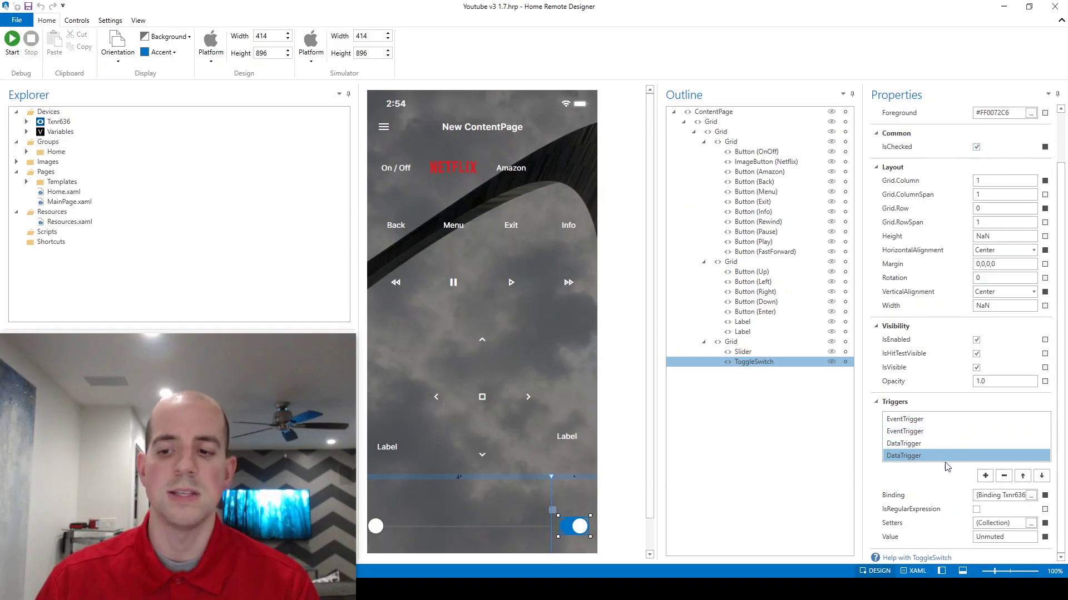
pyautogui.click(934, 444)
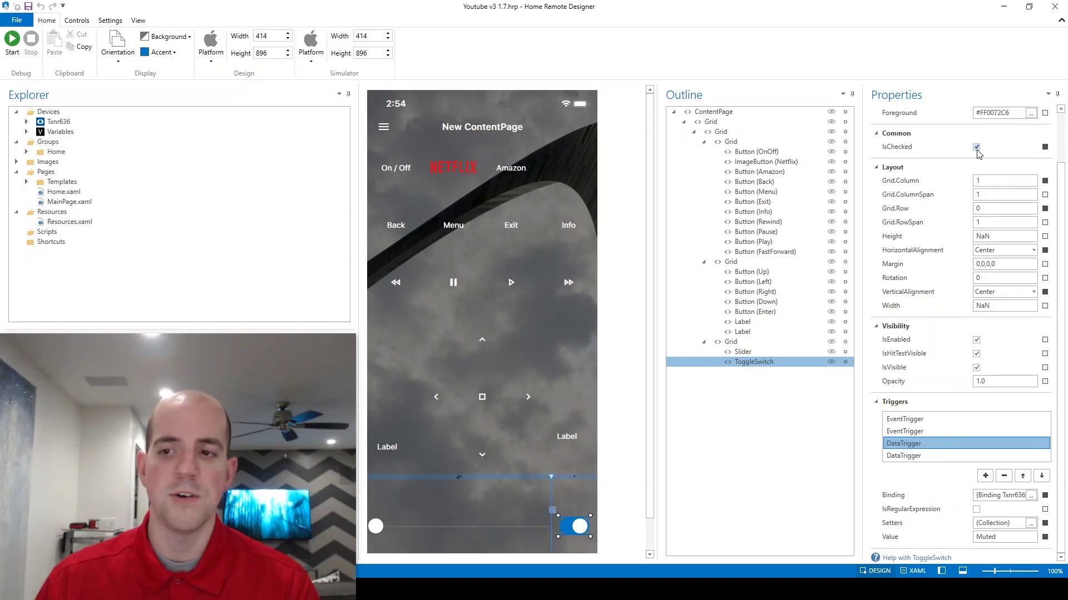
pyautogui.click(11, 53)
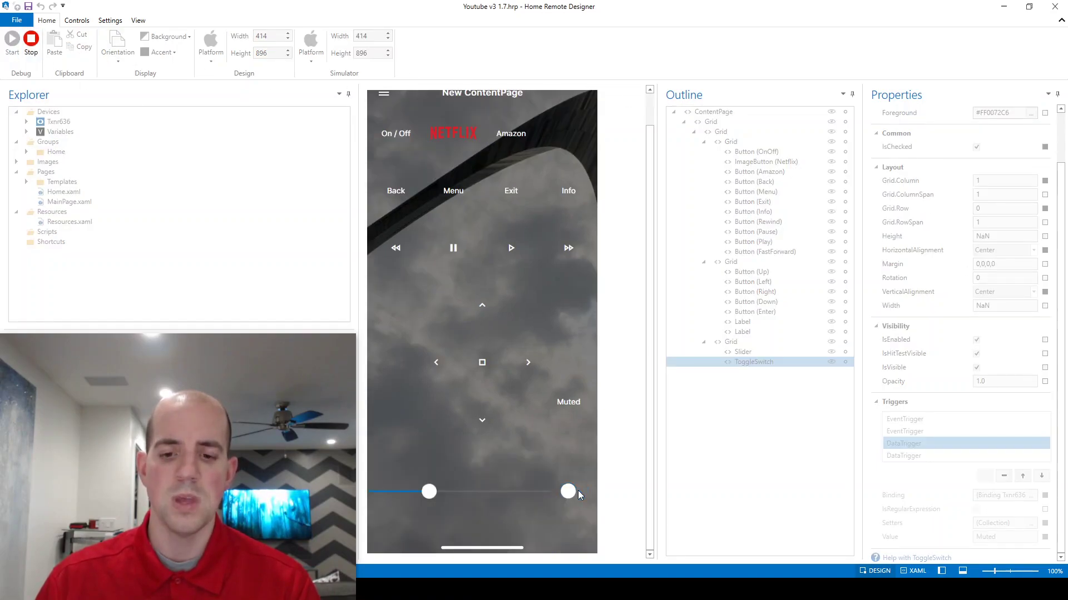
pyautogui.click(31, 54)
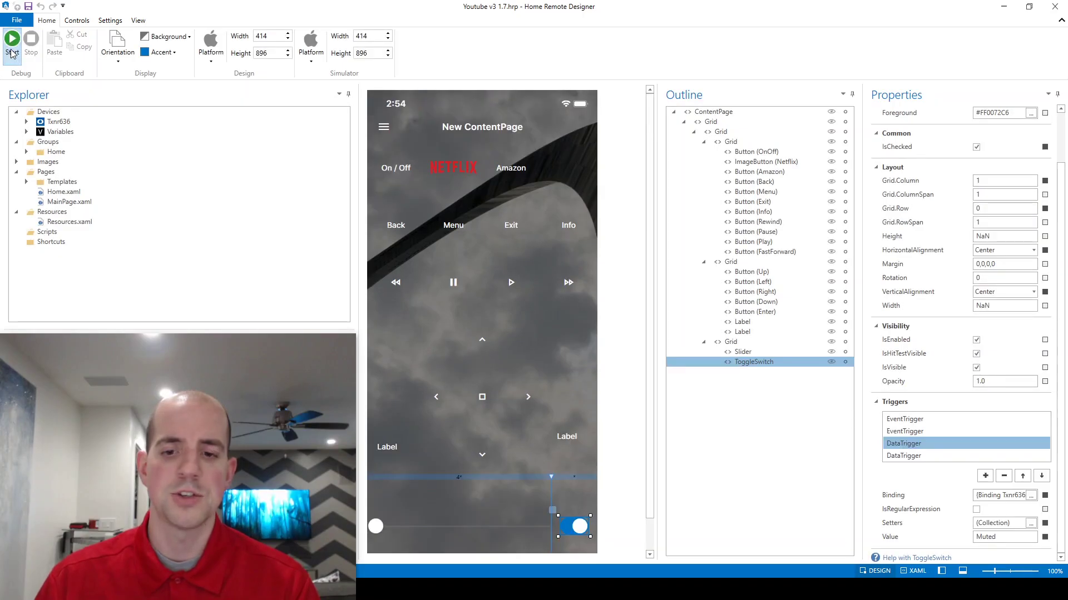
pyautogui.click(11, 53)
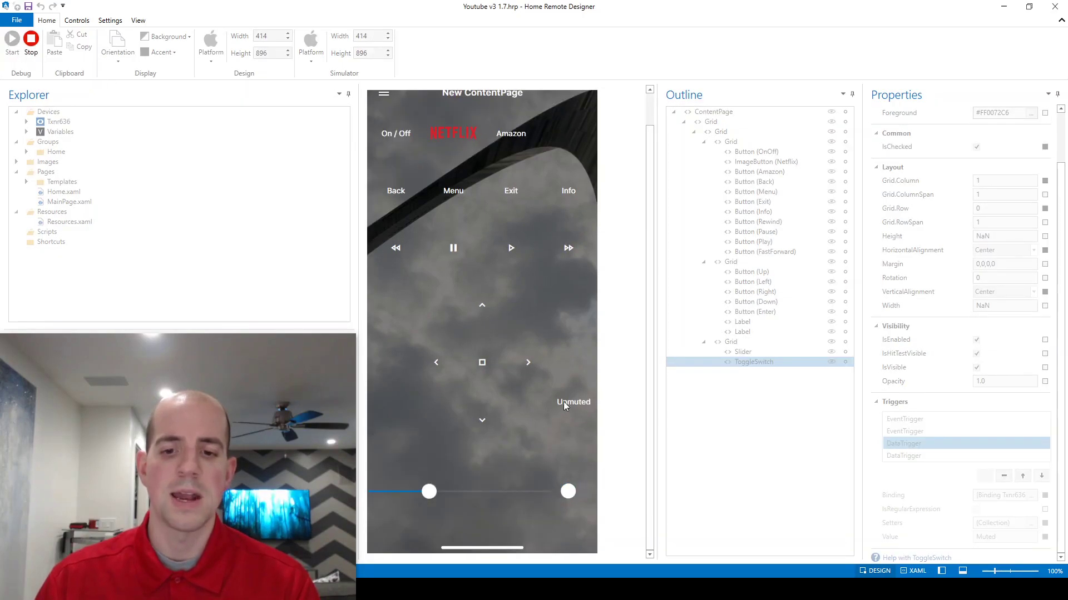
pyautogui.click(35, 54)
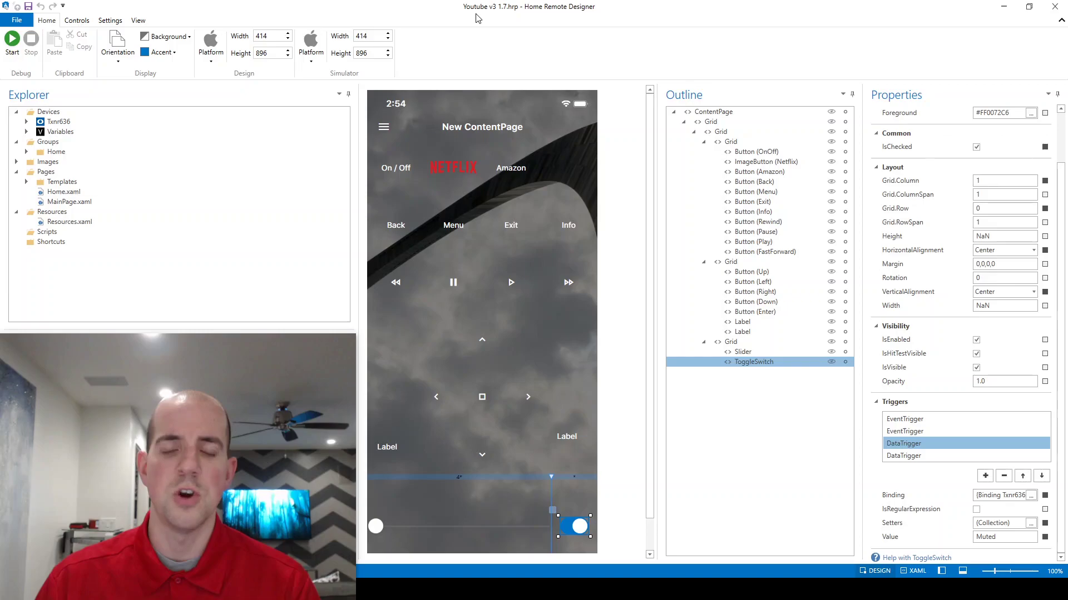